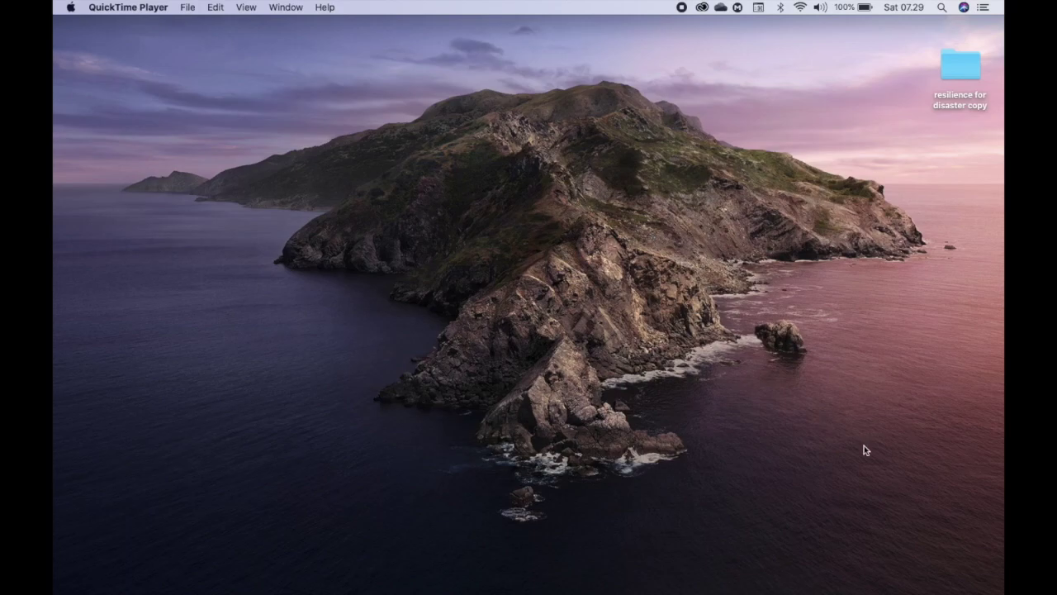
# Step: Switch to Microsoft Word, show the article "Manajemen Mitigasi Bencana Kota Palu" full screen and review its abstract and the citation in Pendahuluan
pyautogui.moveTo(882, 588)
pyautogui.click(884, 573)
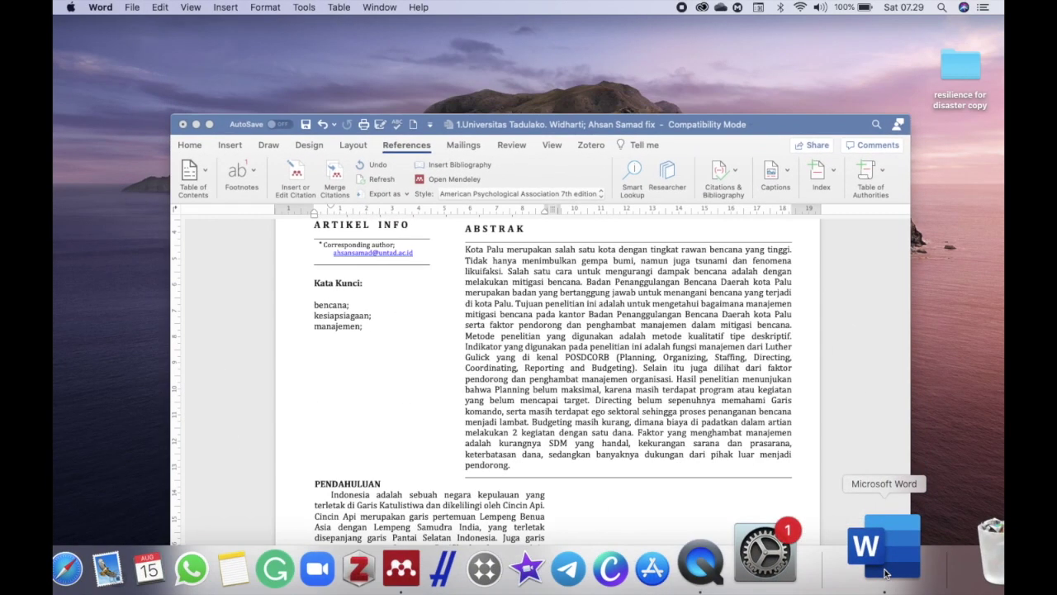
pyautogui.click(210, 125)
pyautogui.scroll(3, 429, 289)
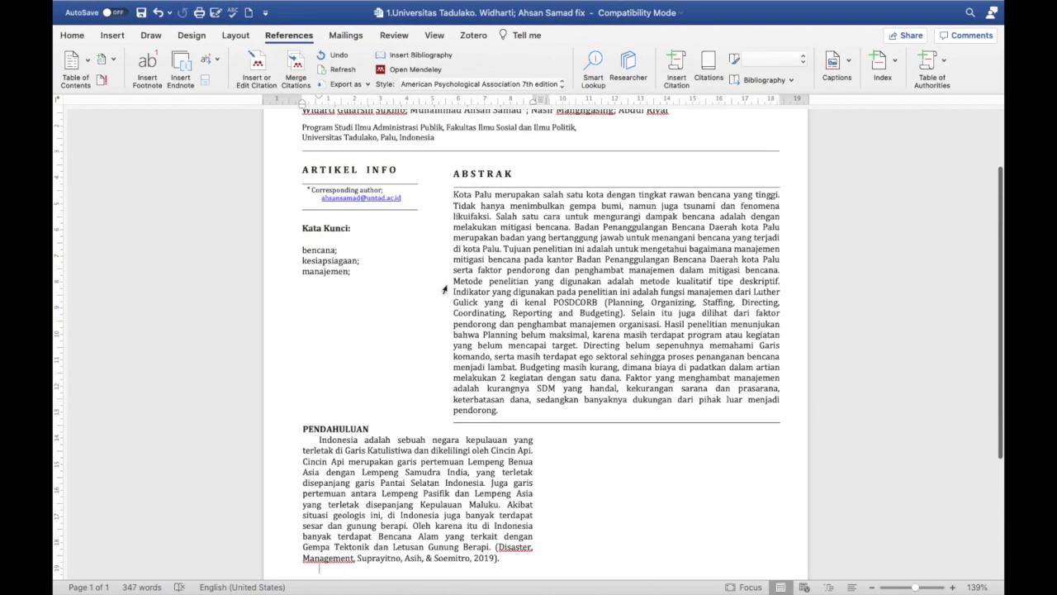
pyautogui.scroll(2, 445, 289)
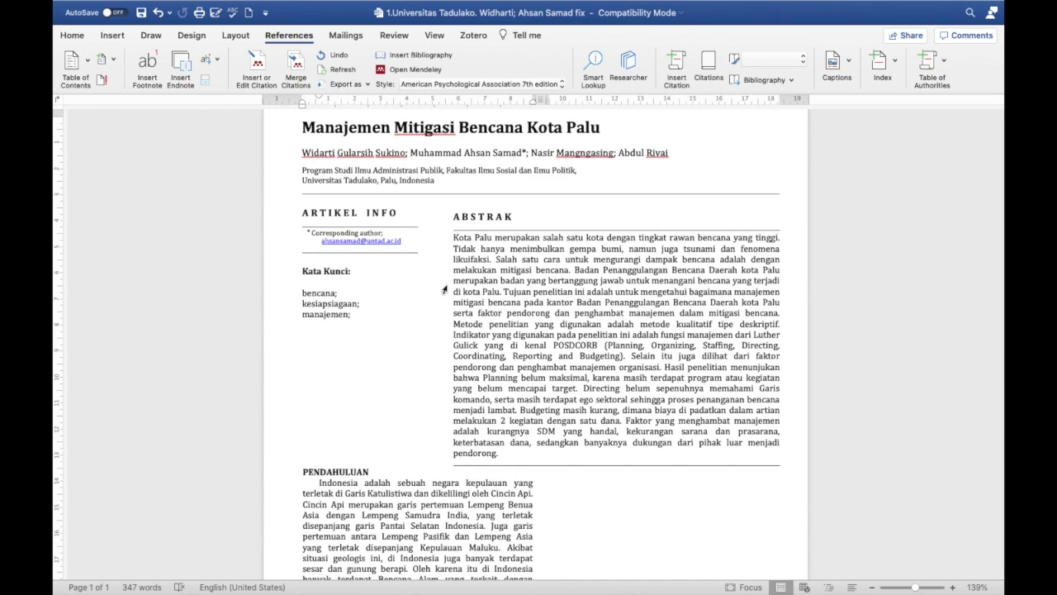
pyautogui.scroll(-3, 444, 289)
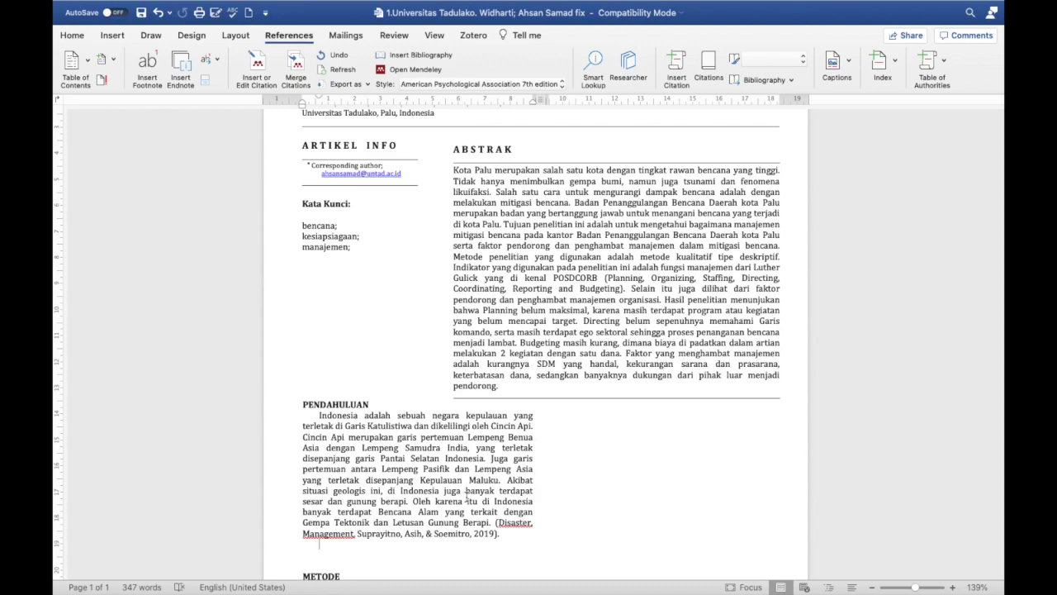
# Step: Switch to Mendeley Desktop and show All Documents in the library
pyautogui.hotkey('ctrl', 'Left')
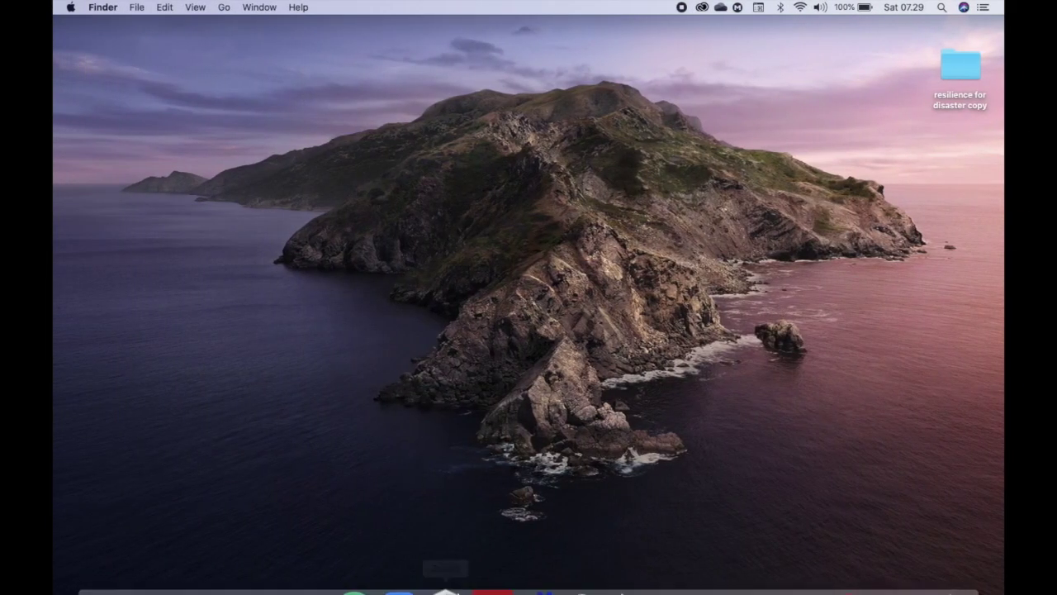
pyautogui.moveTo(434, 583)
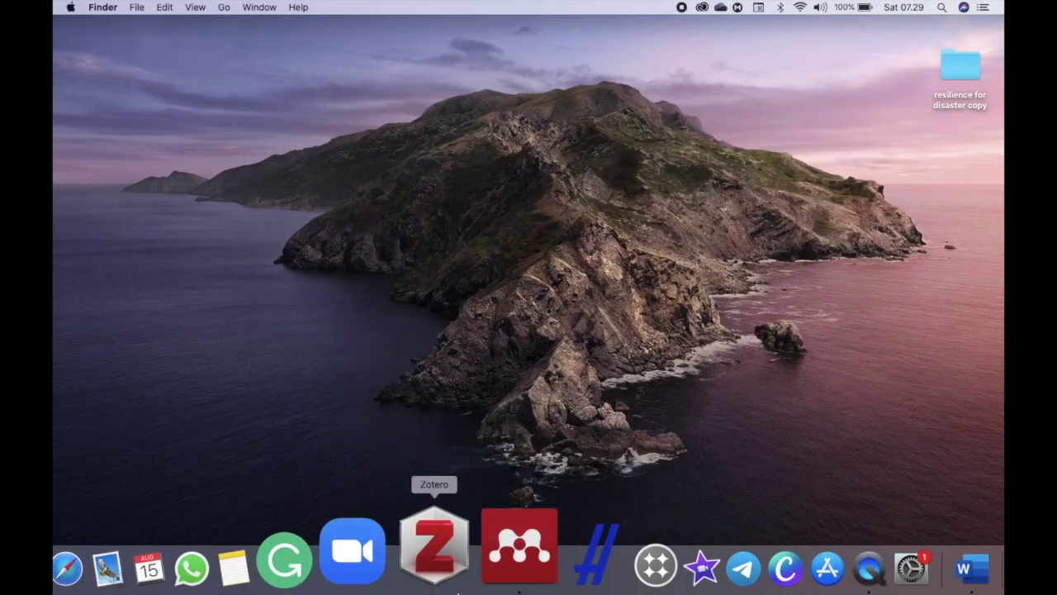
pyautogui.click(490, 570)
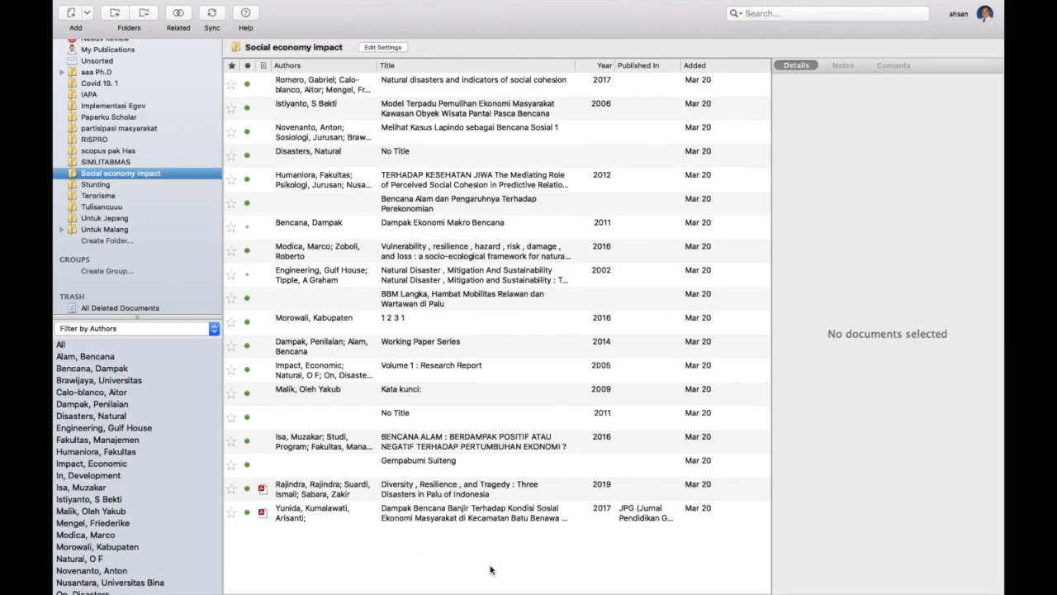
pyautogui.scroll(5, 212, 174)
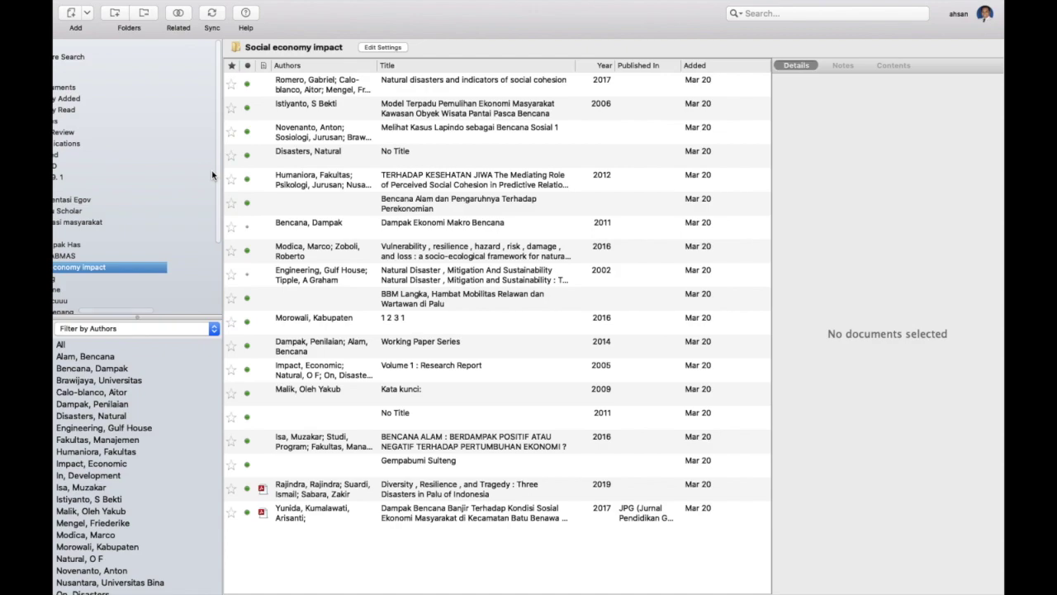
pyautogui.hscroll(-3, 164, 211)
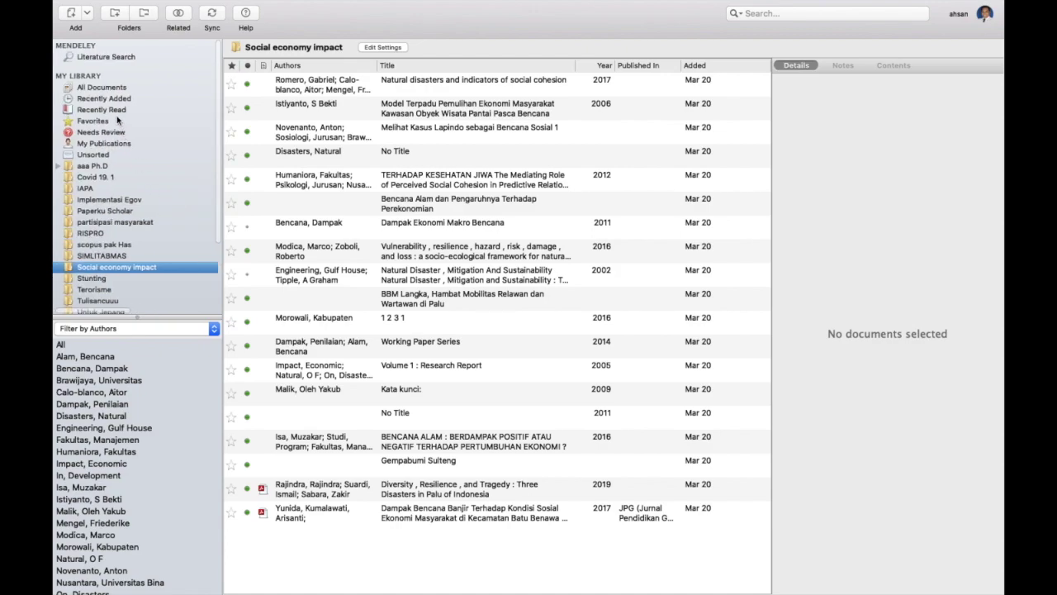
pyautogui.click(107, 88)
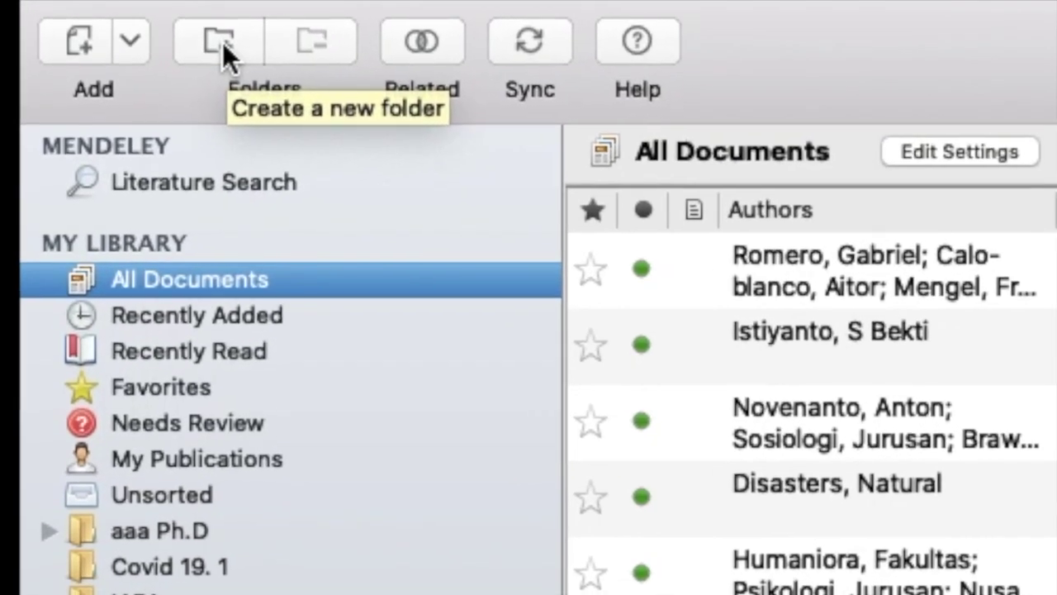
# Step: Create a new library folder named Skripsiku
pyautogui.click(219, 41)
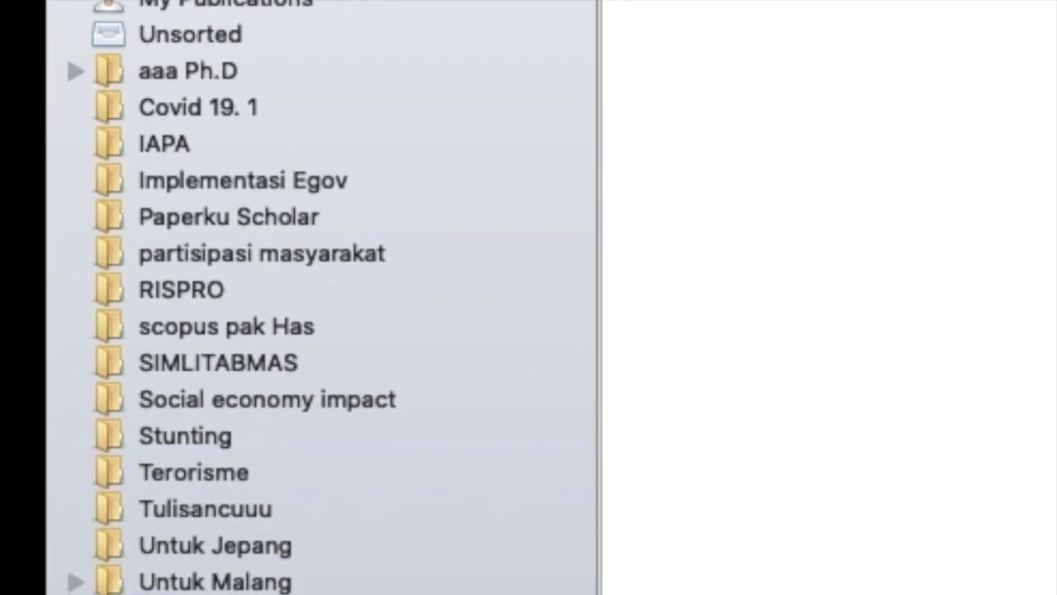
pyautogui.write('Skripsiku')
pyautogui.press('Return')
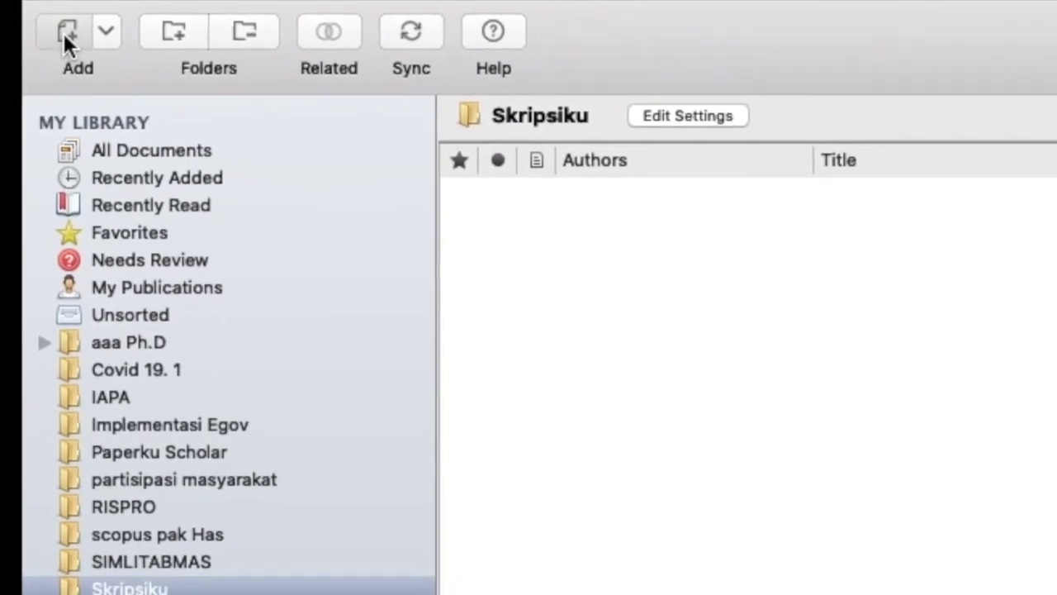
# Step: Add all the document files from the Desktop folder "resilience for disaster copy" to the Skripsiku folder, leaving out its subfolder, and clear the selection
pyautogui.click(65, 33)
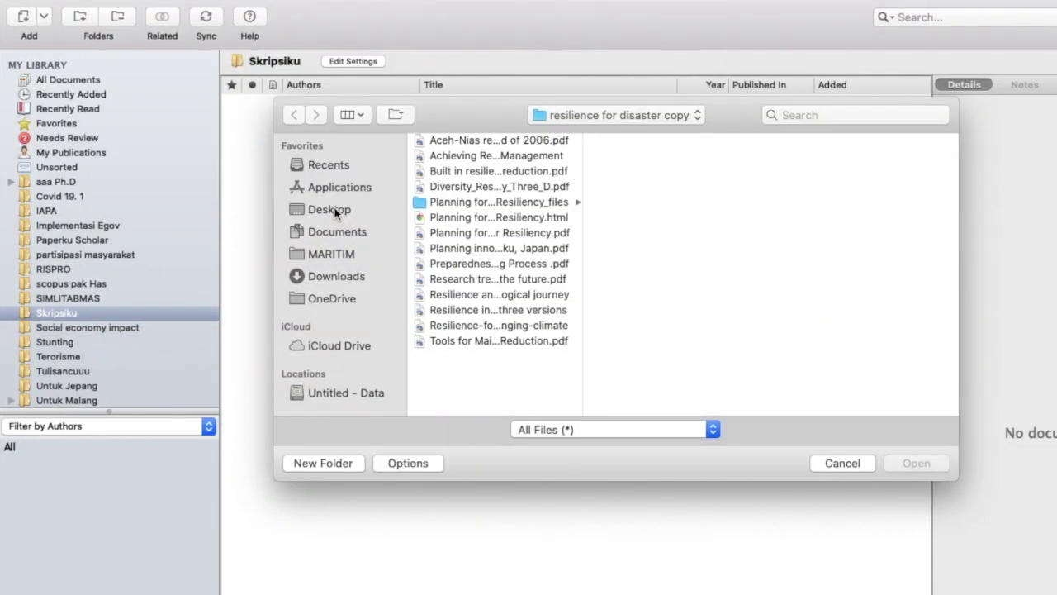
pyautogui.click(334, 212)
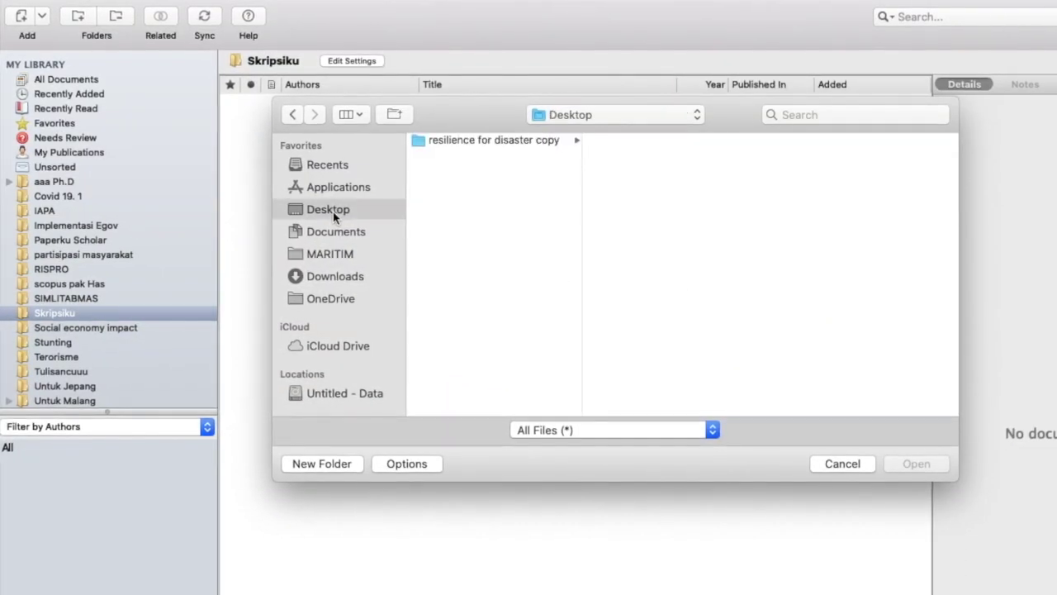
pyautogui.click(464, 140)
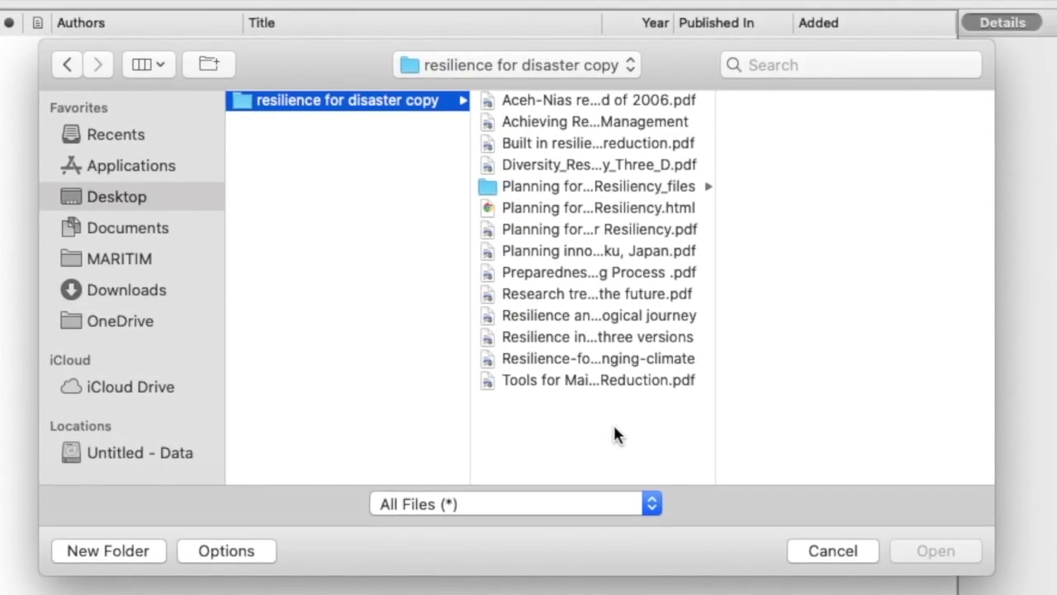
pyautogui.moveTo(602, 432); pyautogui.dragTo(532, 99)
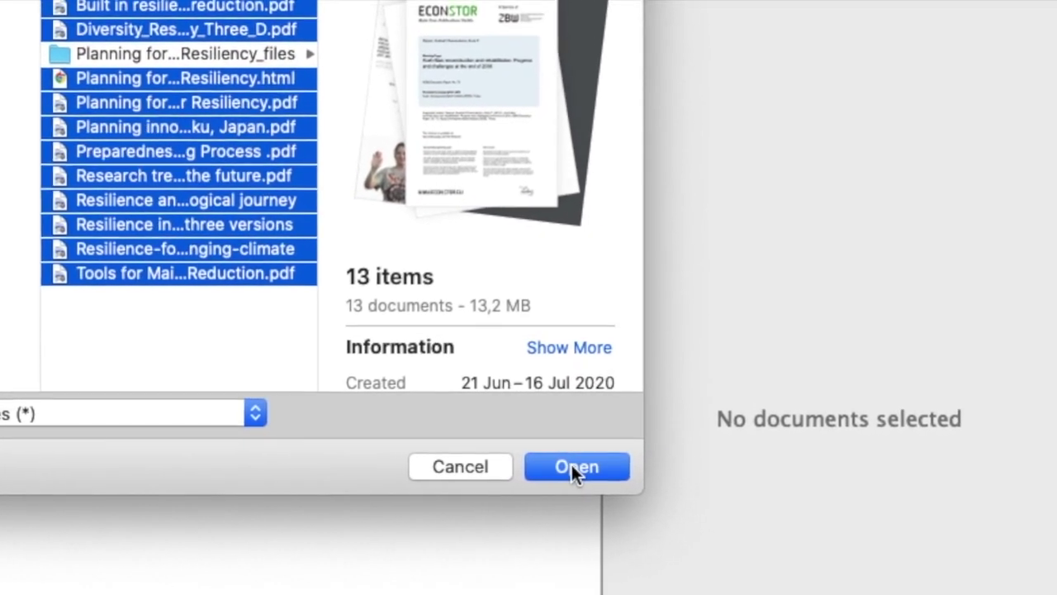
pyautogui.click(639, 467)
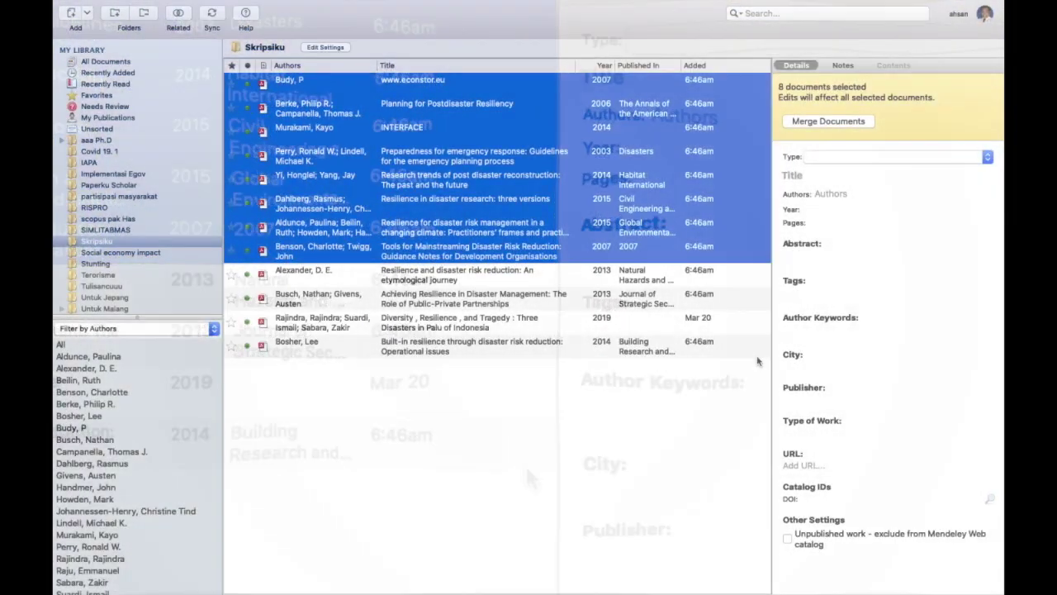
pyautogui.click(469, 373)
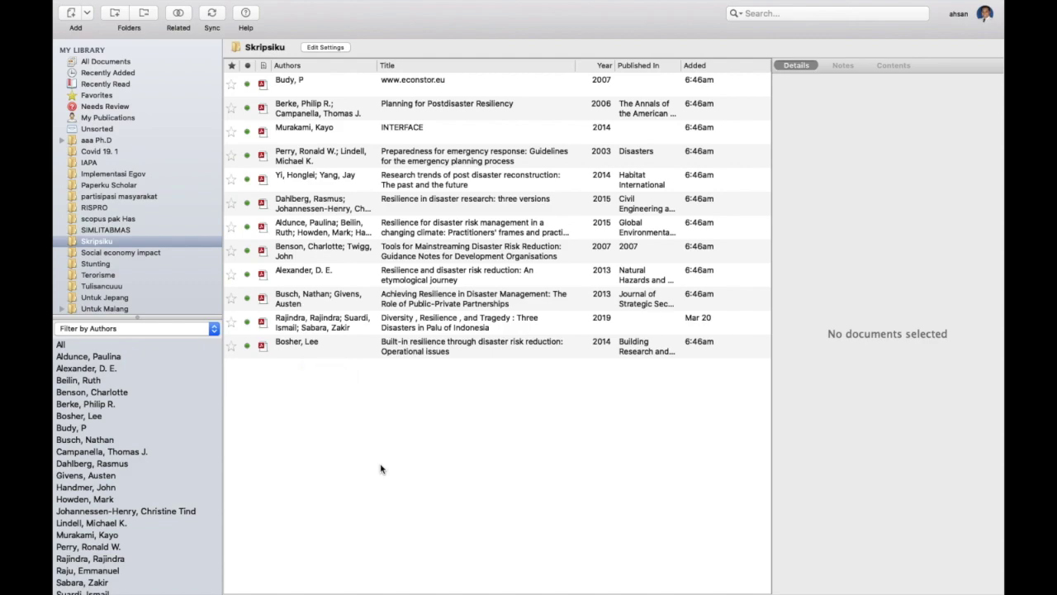
# Step: Look through the contents of the library folders from aaa Ph.D to SIMLITABMAS and return to the Skripsiku folder
pyautogui.click(369, 155)
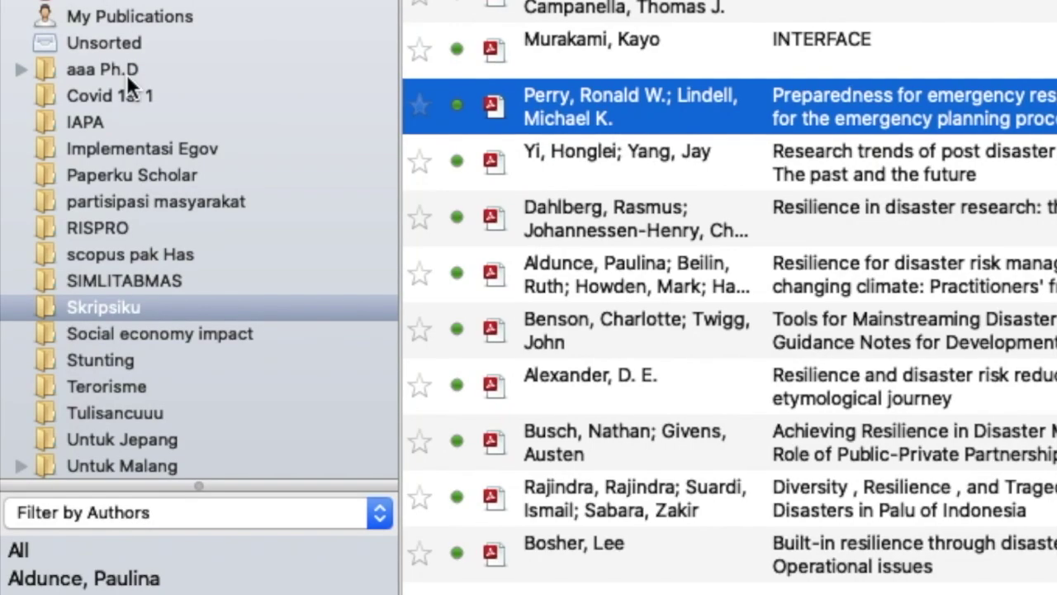
pyautogui.click(121, 70)
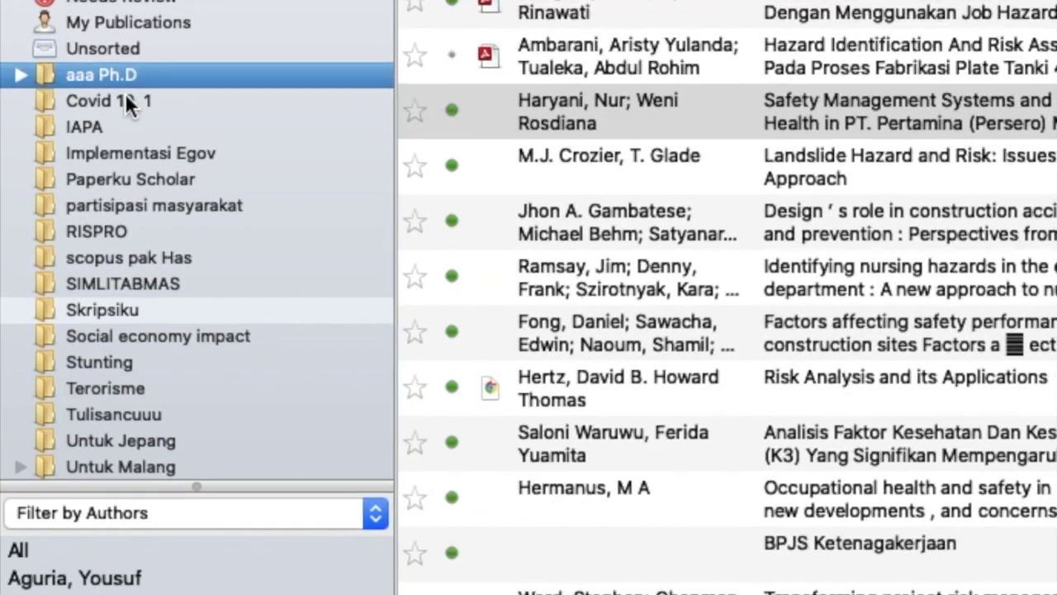
pyautogui.click(125, 95)
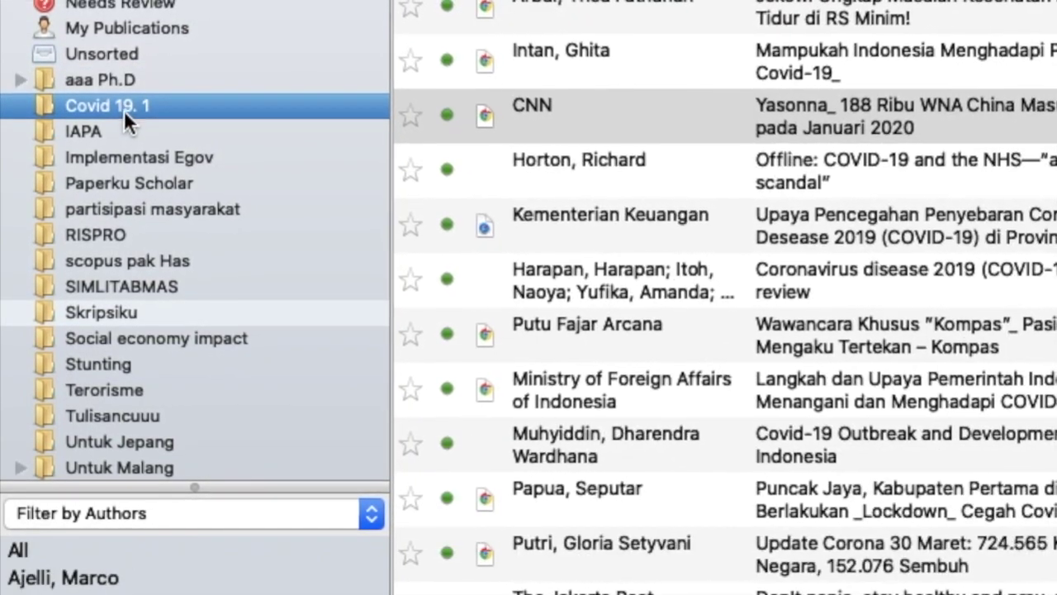
pyautogui.click(118, 135)
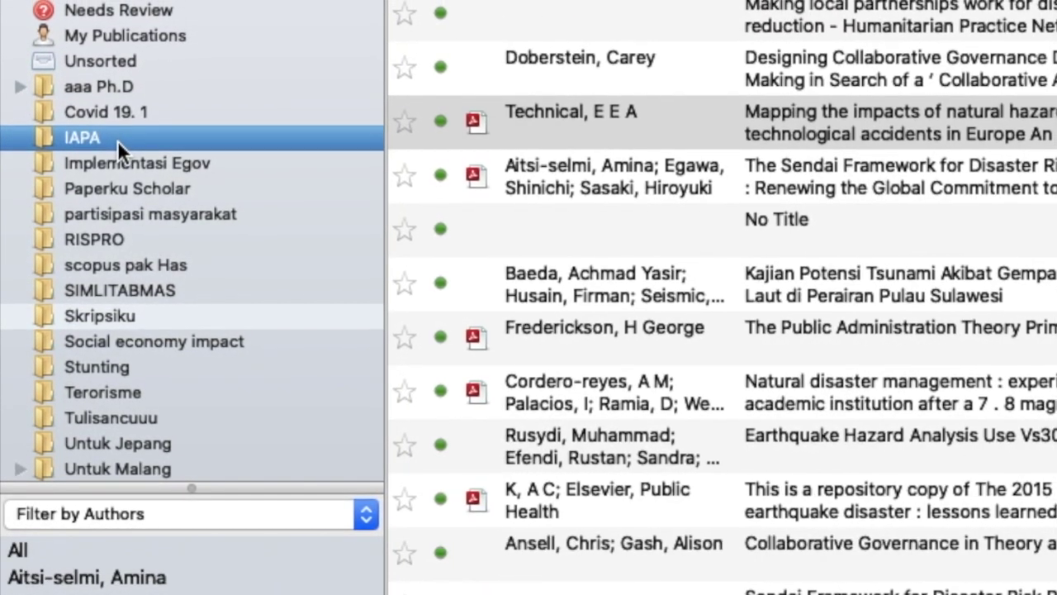
pyautogui.click(118, 159)
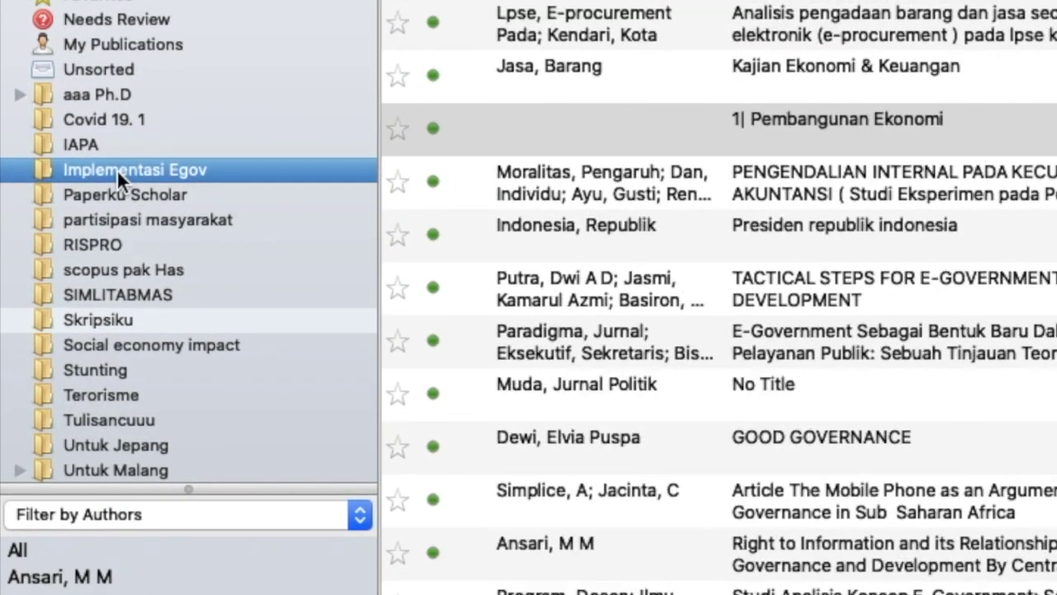
pyautogui.click(122, 195)
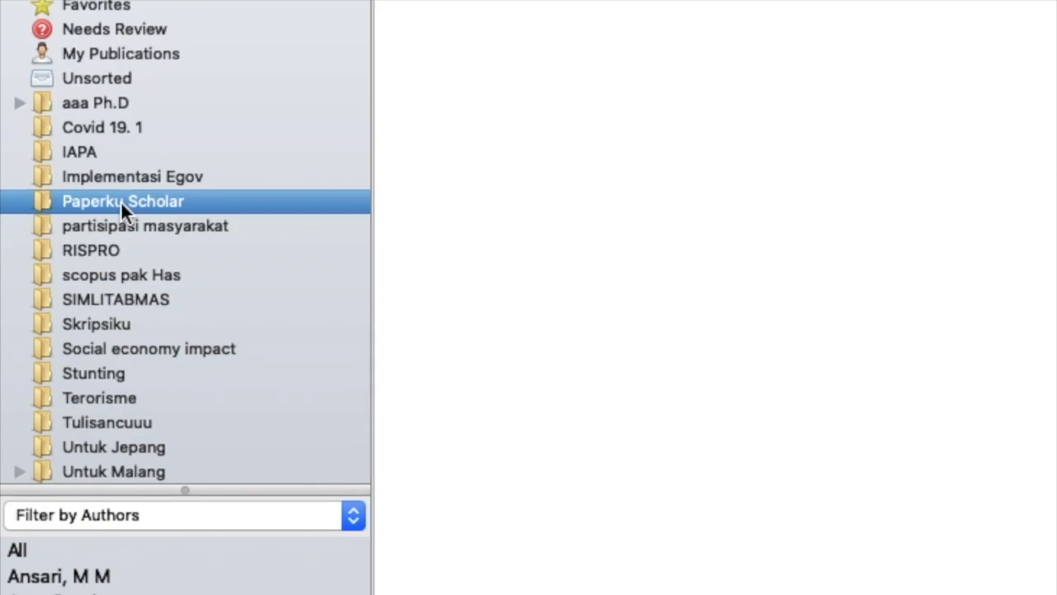
pyautogui.click(121, 231)
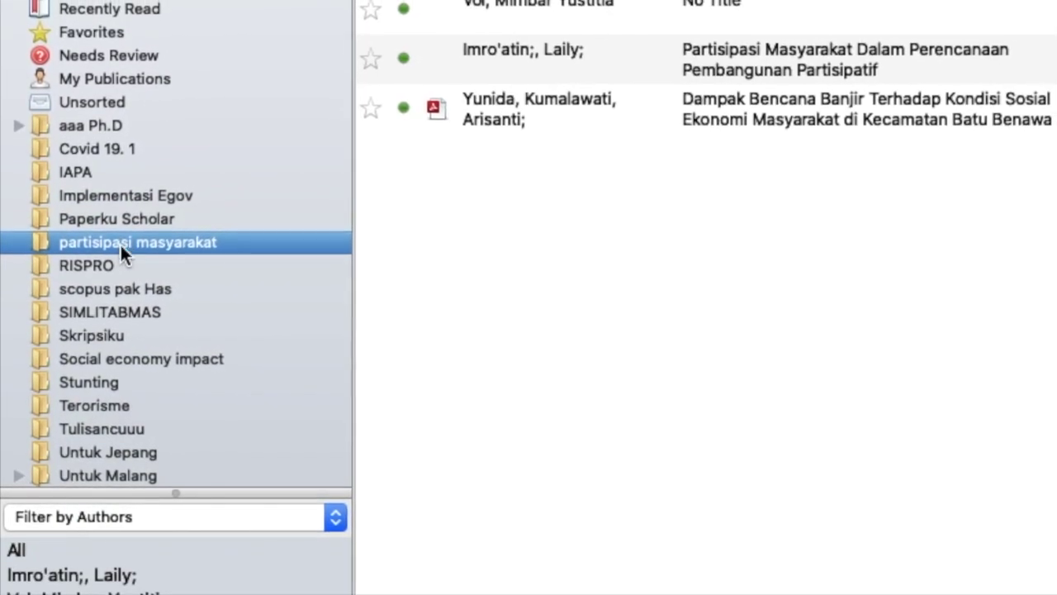
pyautogui.click(109, 270)
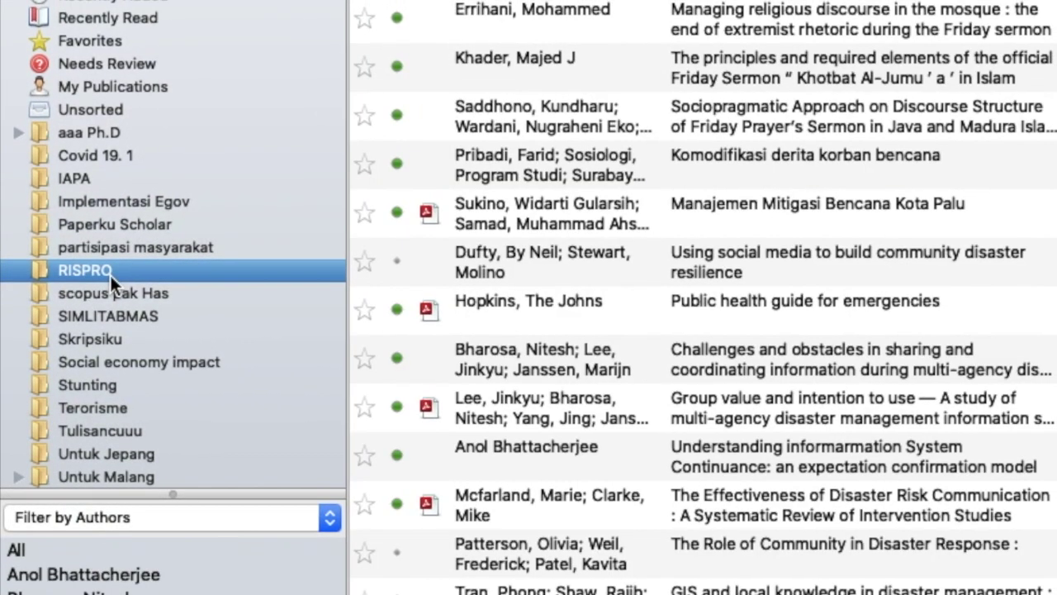
pyautogui.click(108, 292)
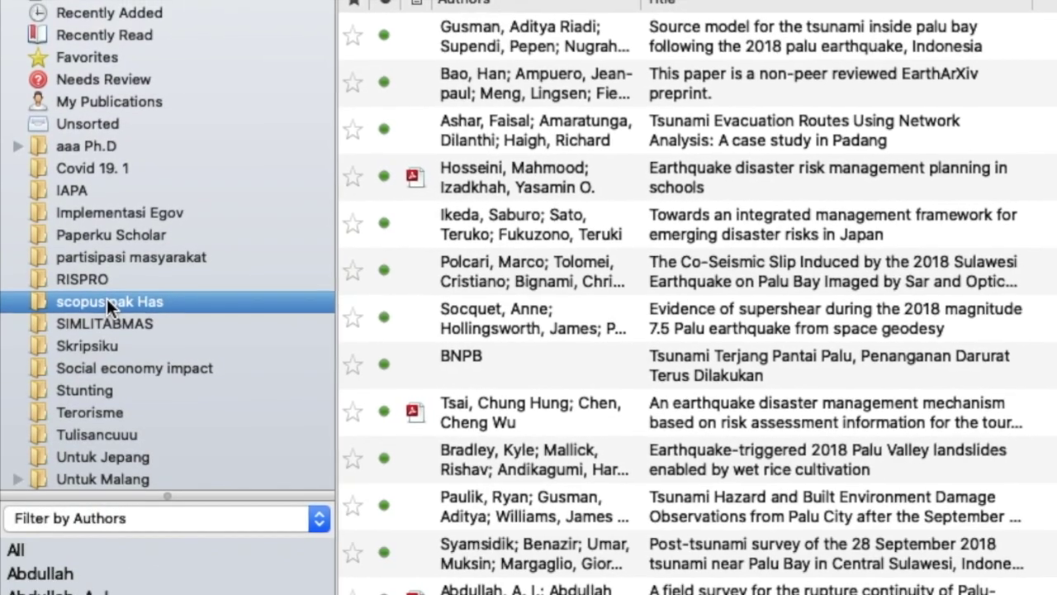
pyautogui.click(103, 327)
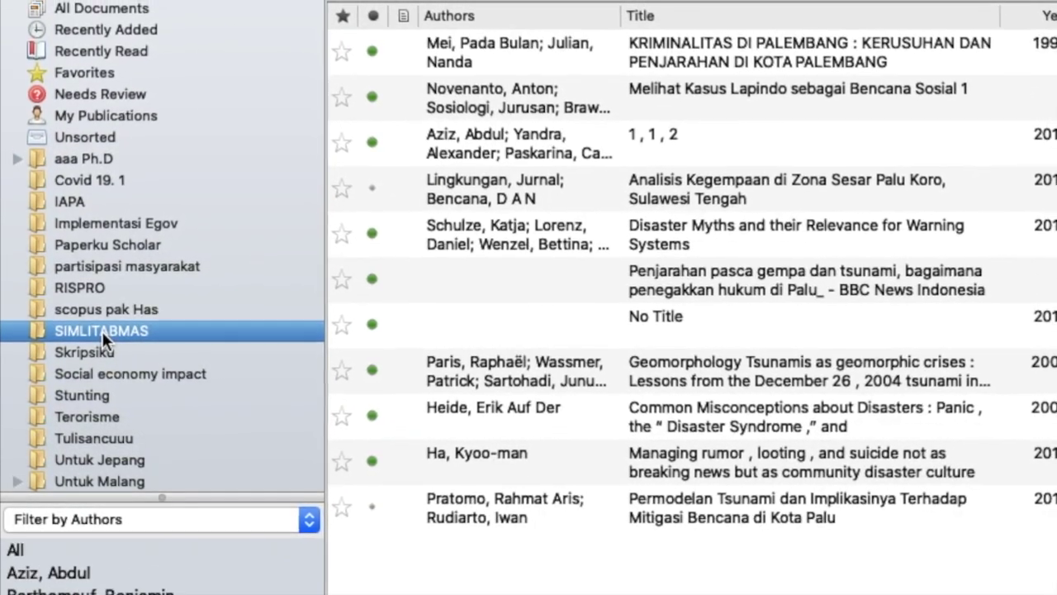
pyautogui.click(97, 357)
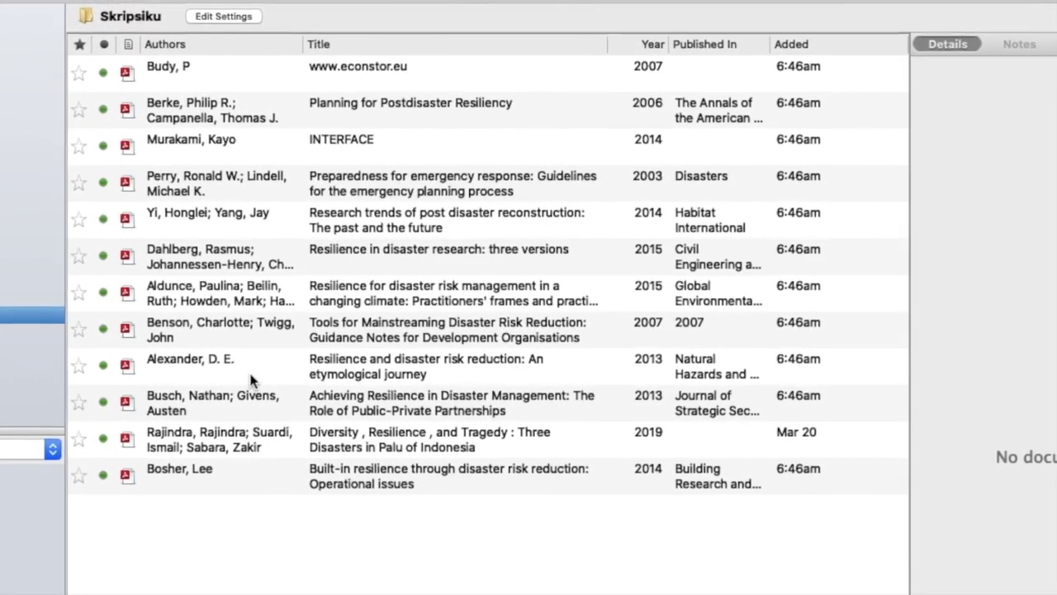
# Step: Review the bibliographic details of the papers on emergency response preparedness, post disaster reconstruction trends and resilience in disaster research
pyautogui.click(371, 189)
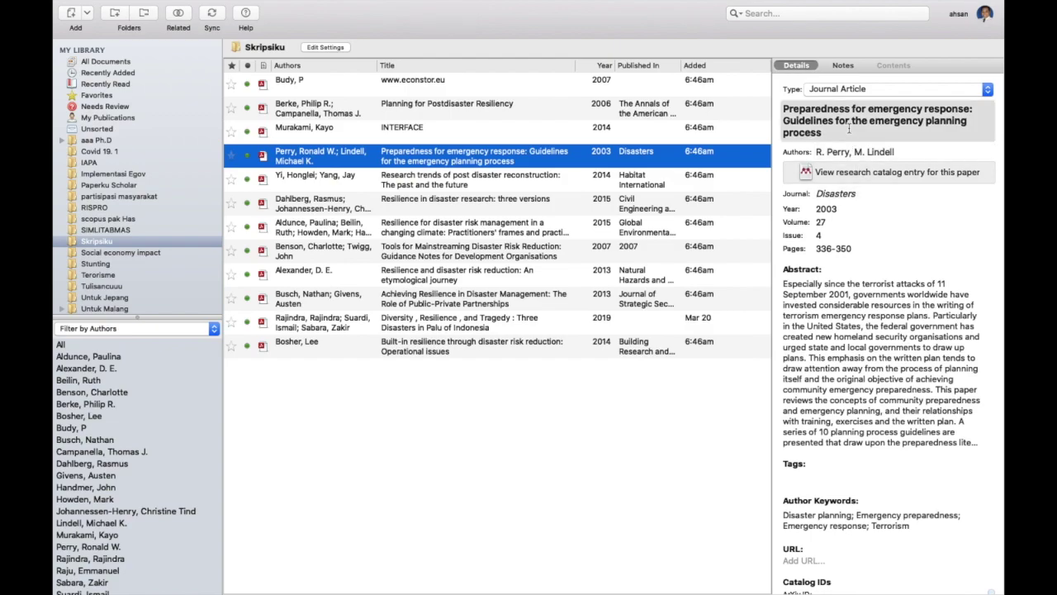
pyautogui.scroll(-5, 924, 346)
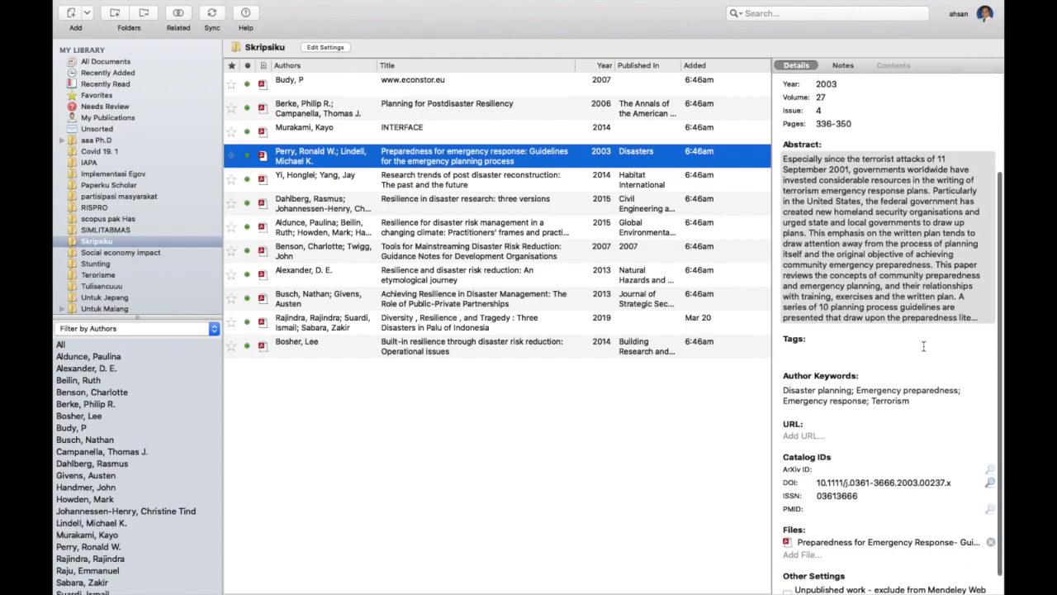
pyautogui.scroll(5, 923, 347)
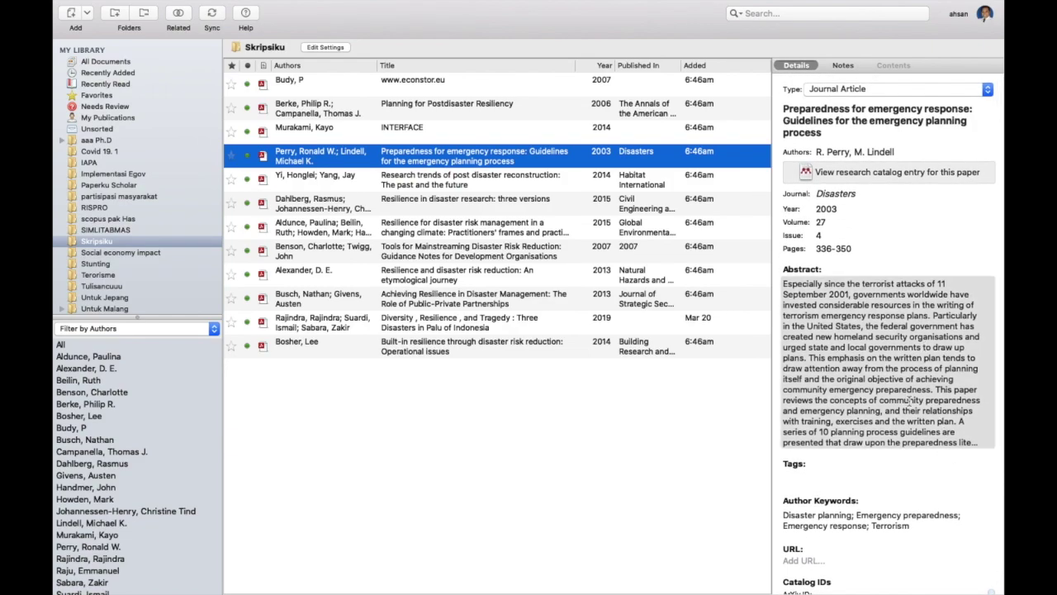
pyautogui.scroll(-4, 910, 469)
pyautogui.scroll(4, 910, 470)
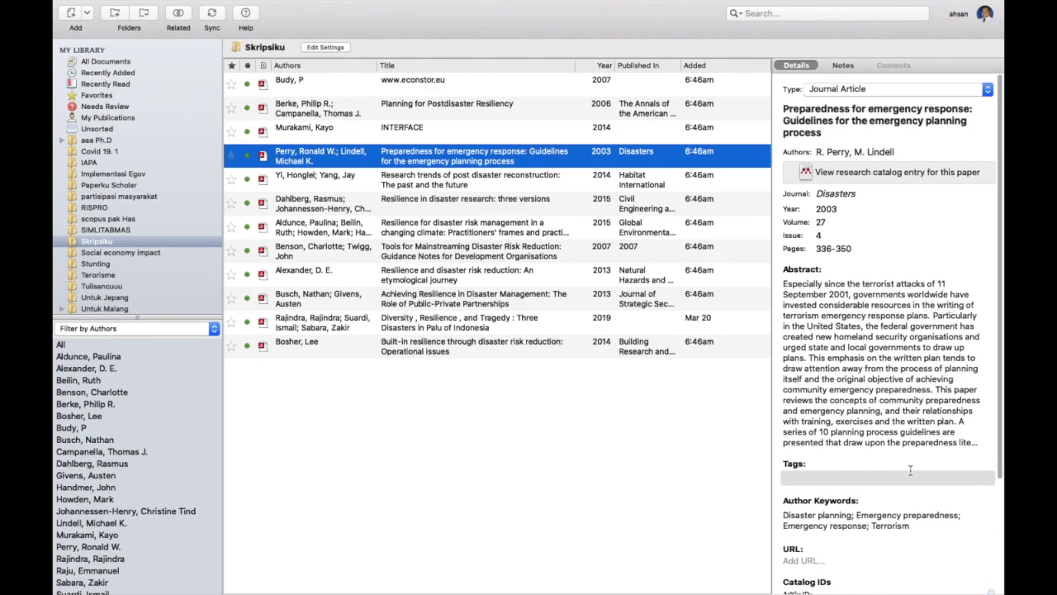
pyautogui.click(541, 186)
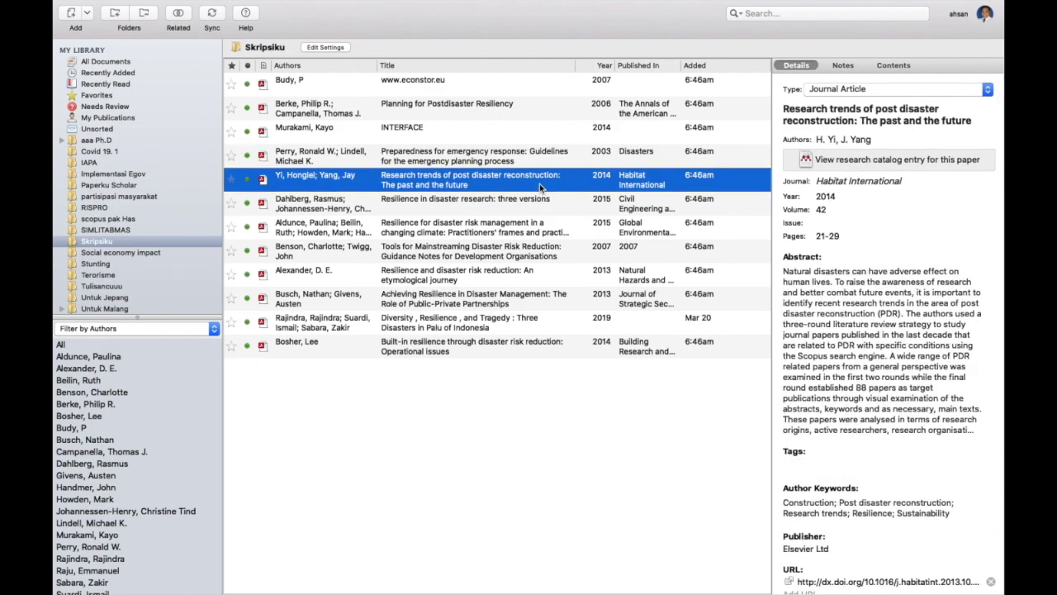
pyautogui.click(541, 205)
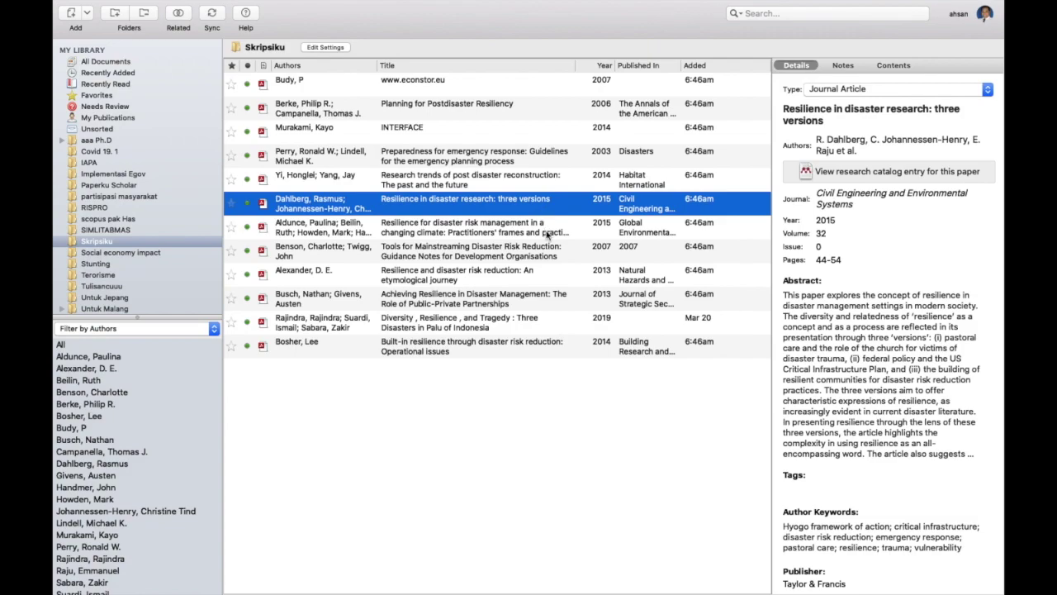
# Step: Review the bibliographic details of the papers from Resilience for disaster risk management in a changing climate to Built-in resilience through disaster risk reduction
pyautogui.click(546, 230)
pyautogui.click(555, 257)
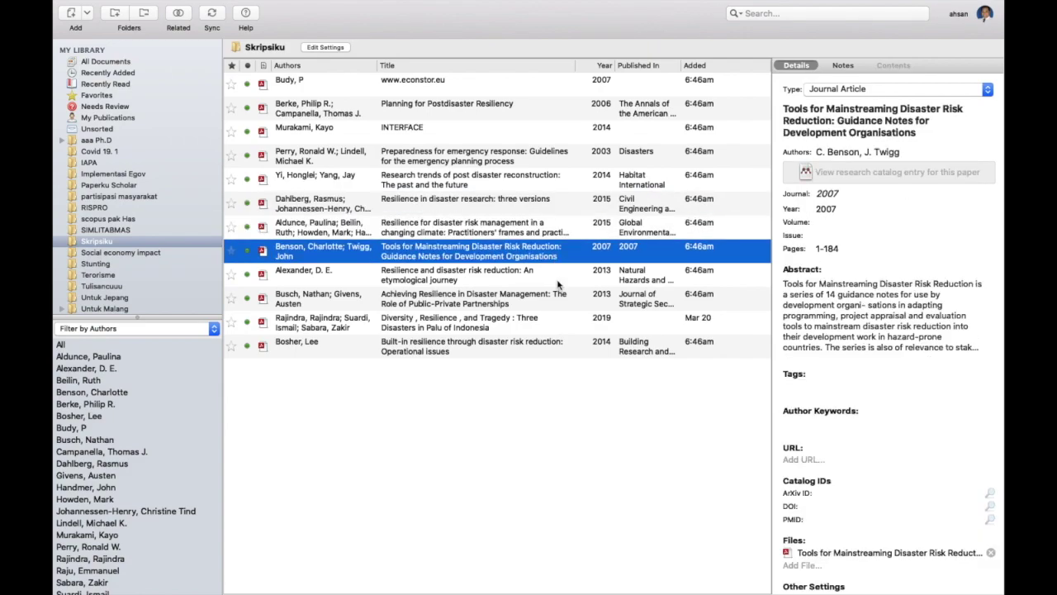
pyautogui.click(559, 284)
pyautogui.click(558, 297)
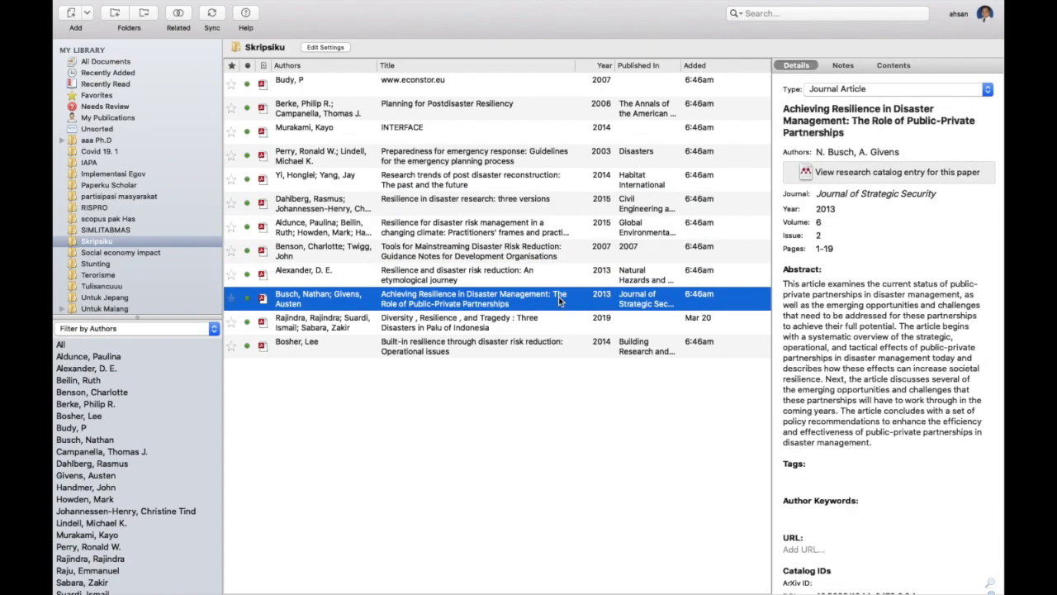
pyautogui.click(564, 321)
pyautogui.click(596, 346)
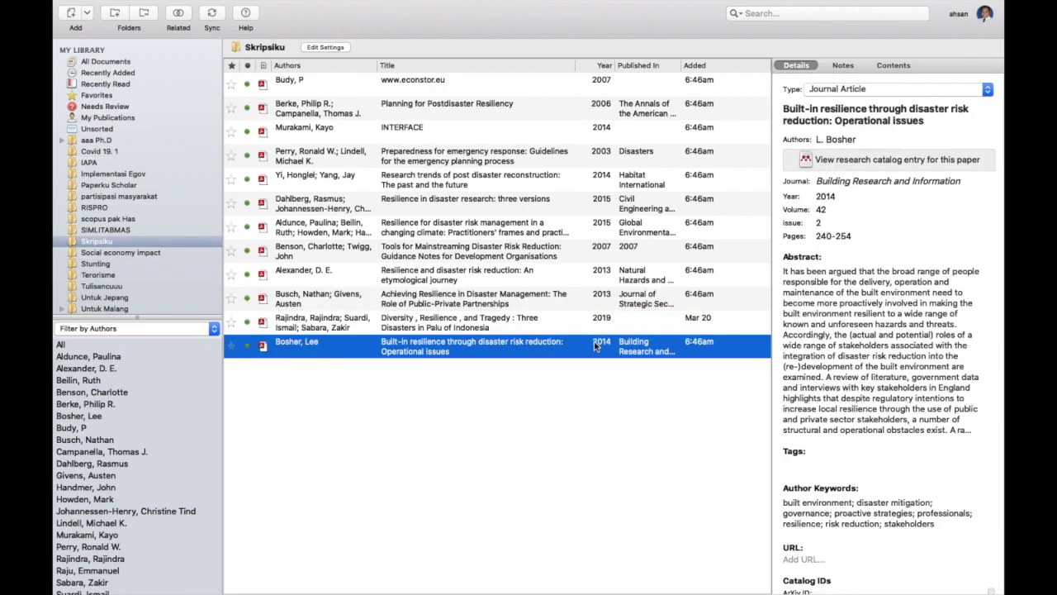
# Step: Check the details of Planning for Postdisaster Resiliency, INTERFACE and Preparedness for emergency response, including the last one's abstract
pyautogui.click(602, 108)
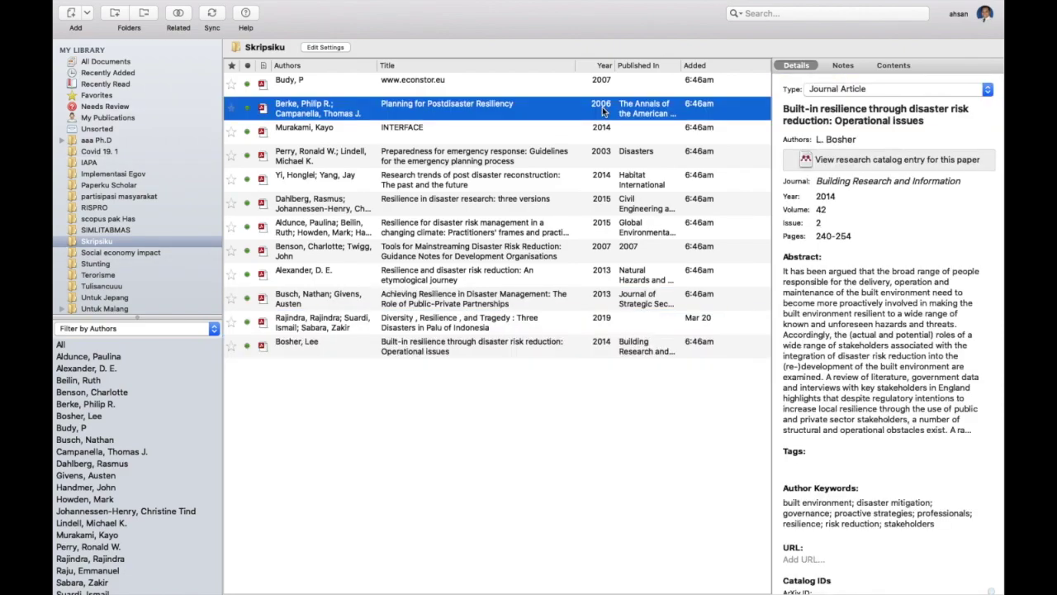
pyautogui.click(602, 129)
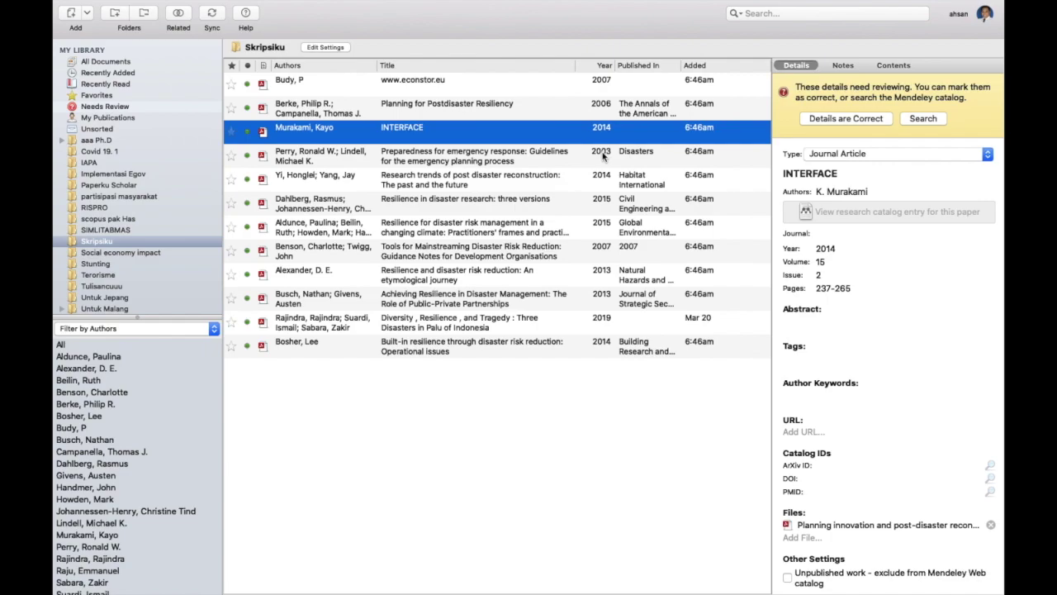
pyautogui.click(602, 154)
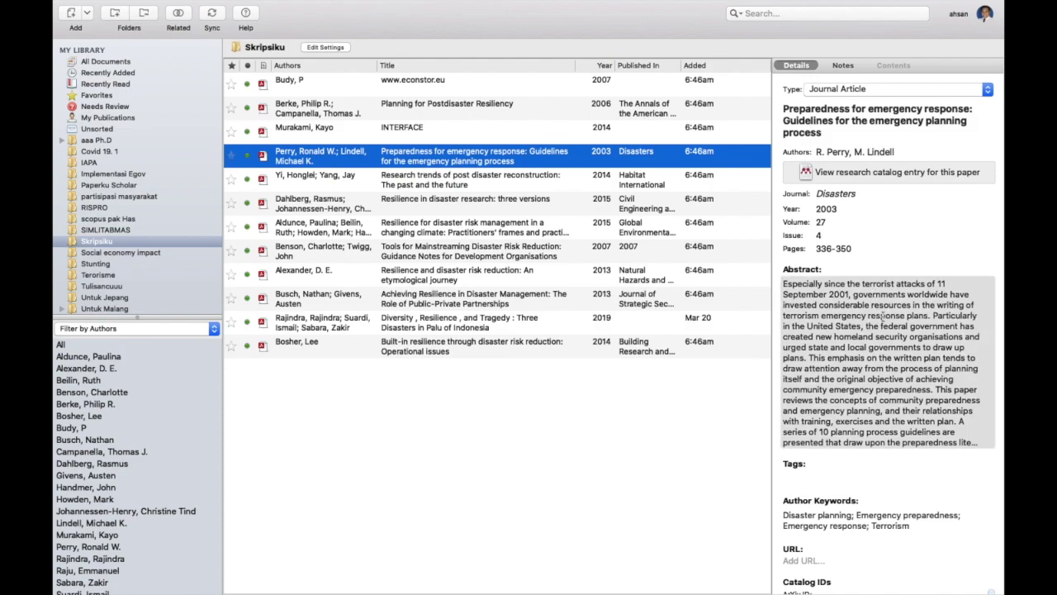
pyautogui.scroll(-4, 882, 318)
pyautogui.scroll(4, 882, 318)
# Step: Glance at the Word article, return to Mendeley and open the PDF of Diversity, Resilience, and Tragedy: Three Disasters in Palu of Indonesia
pyautogui.hotkey('ctrl', 'Right')
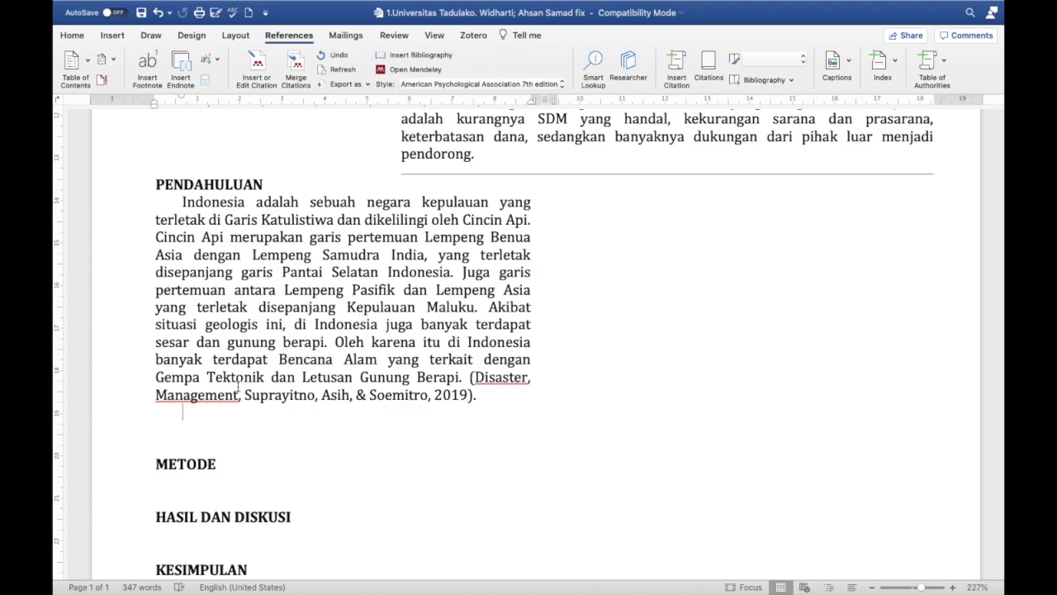
pyautogui.hotkey('ctrl', 'Left')
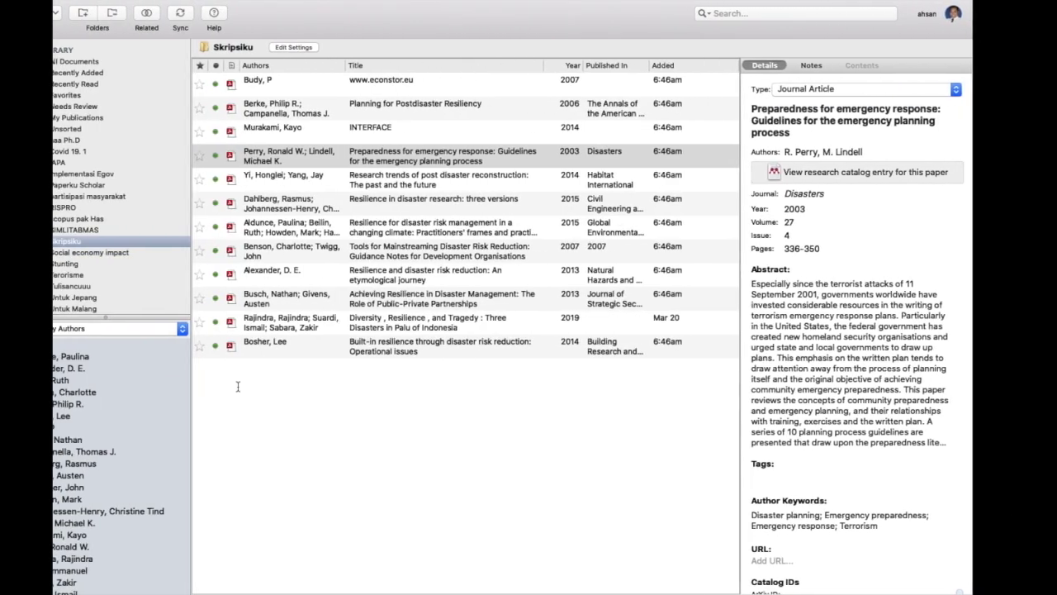
pyautogui.click(403, 186)
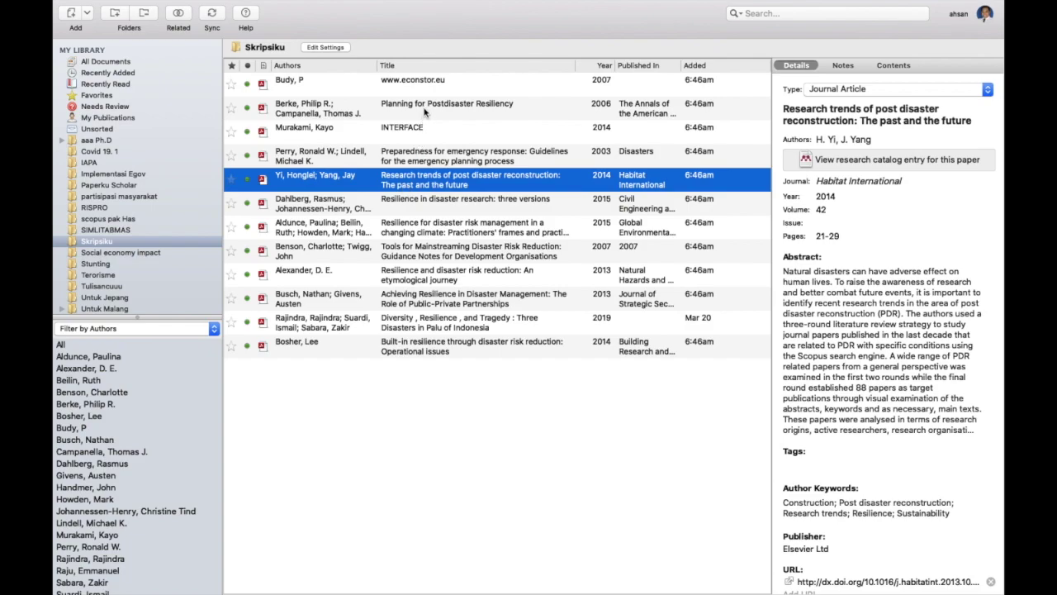
pyautogui.click(406, 327)
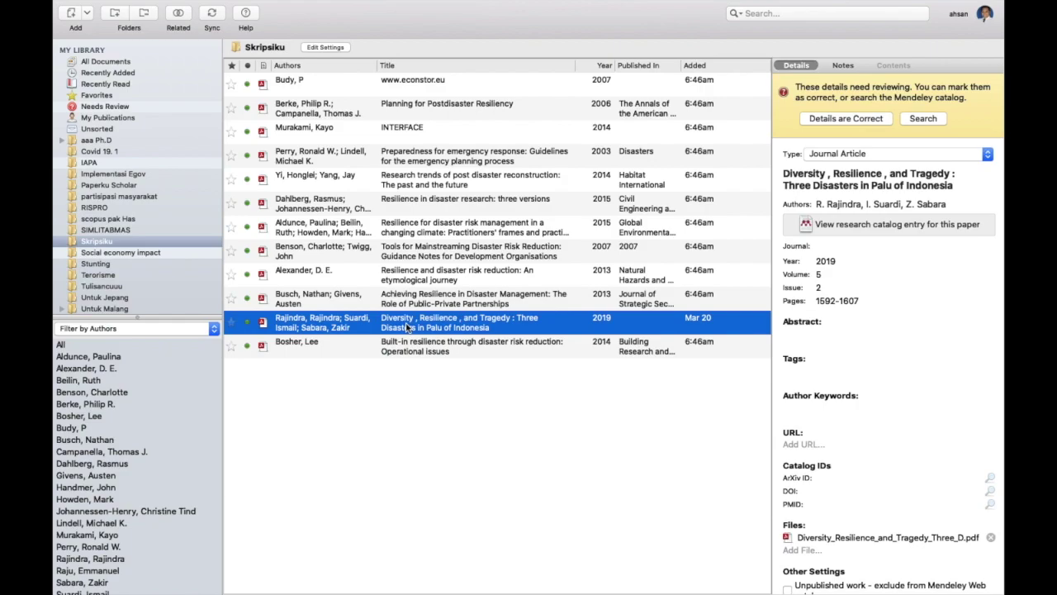
pyautogui.doubleClick(436, 323)
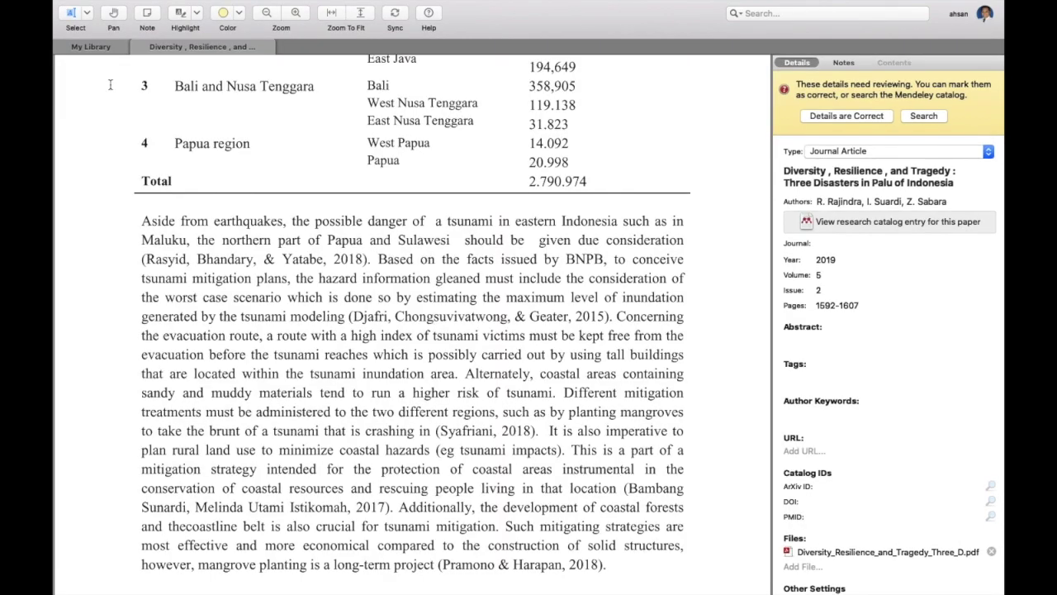
# Step: Switch back and forth between the library list and the opened Palu disasters paper, ending on the paper
pyautogui.click(92, 51)
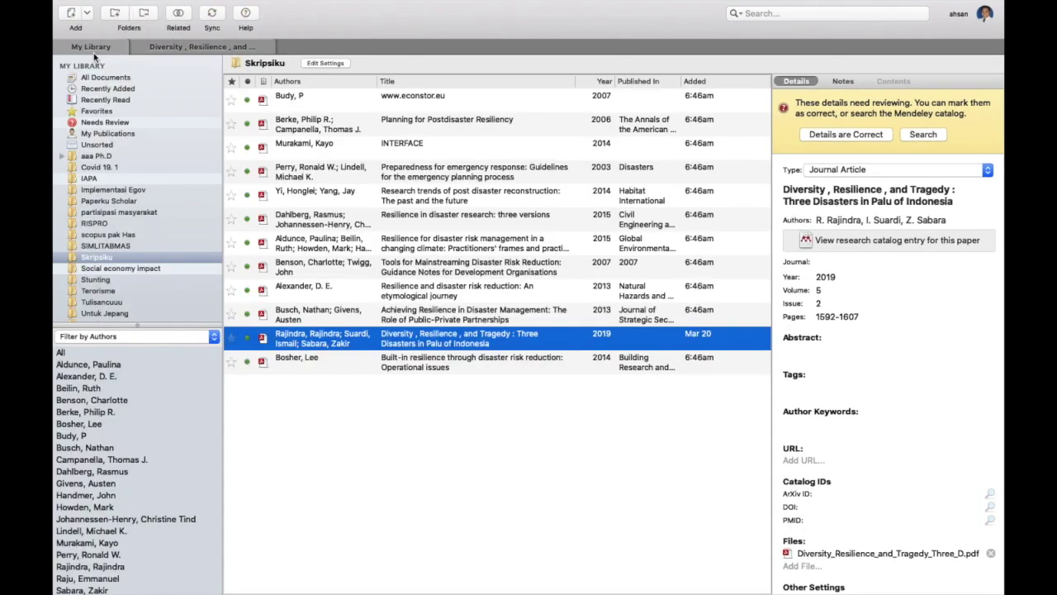
pyautogui.doubleClick(333, 343)
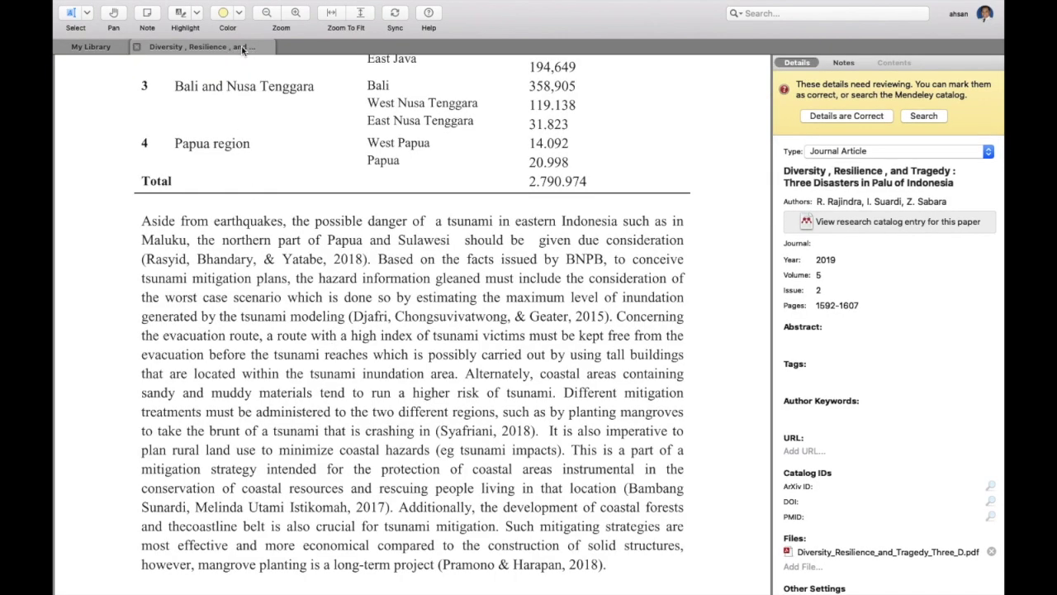
pyautogui.click(101, 45)
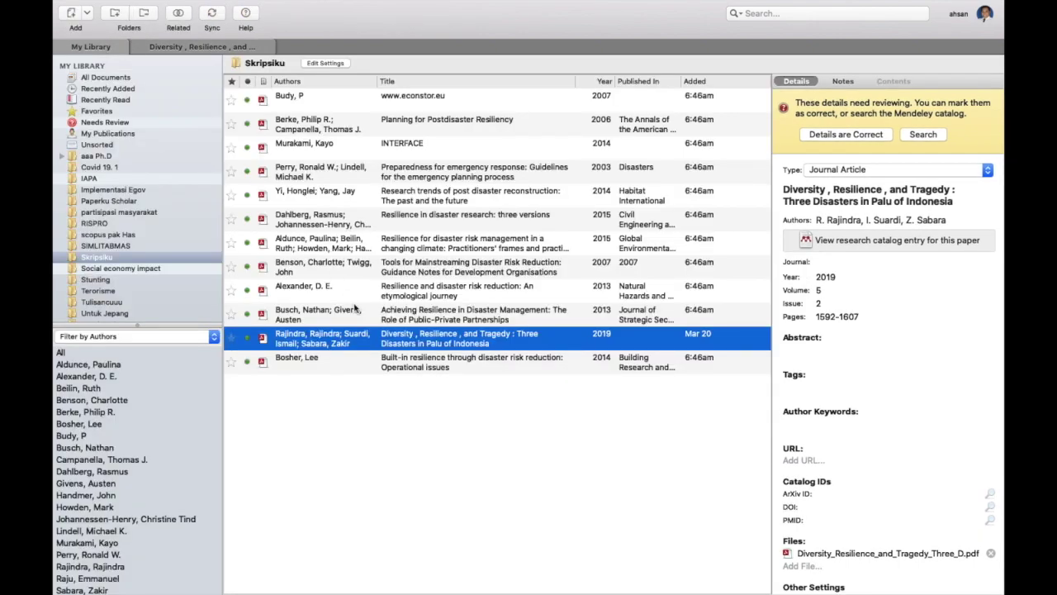
pyautogui.click(384, 321)
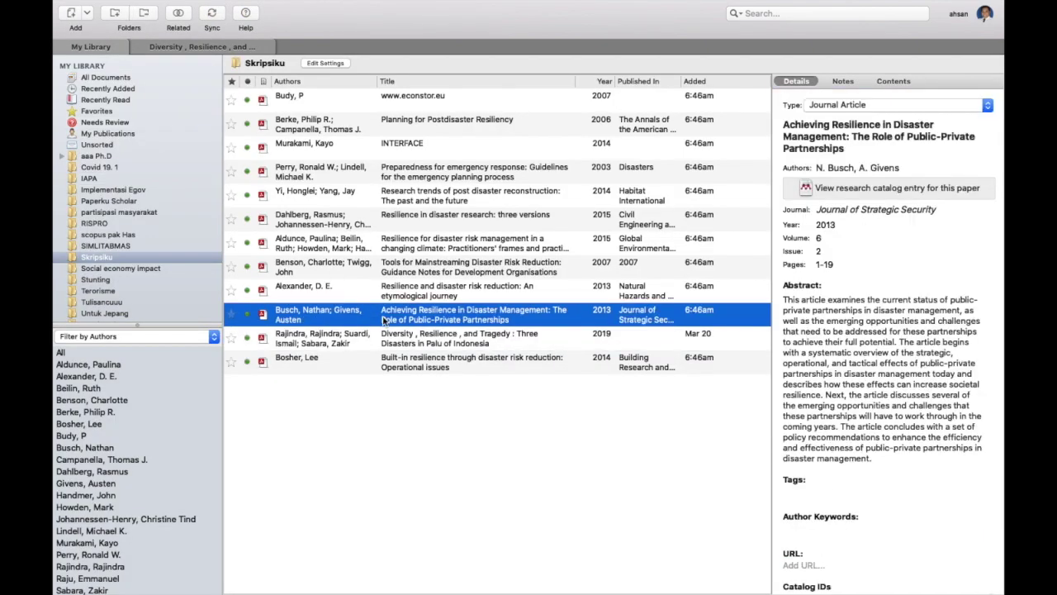
pyautogui.click(249, 47)
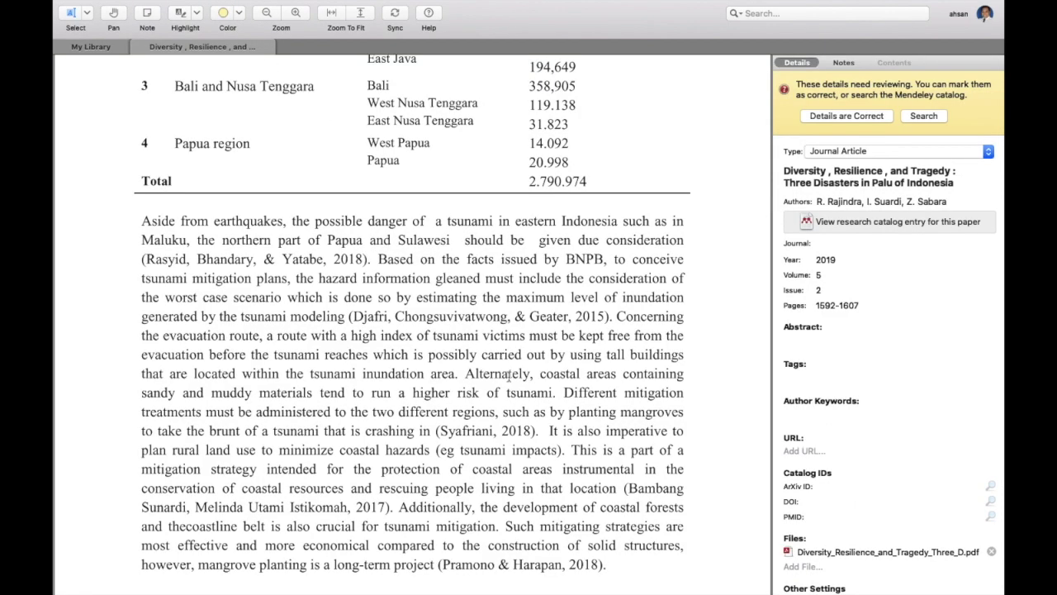
# Step: Browse the Palu paper to the Results paragraph beginning "After the earthquake, tsunami and liquefaction occurred"
pyautogui.scroll(-5, 509, 375)
pyautogui.scroll(-15, 509, 375)
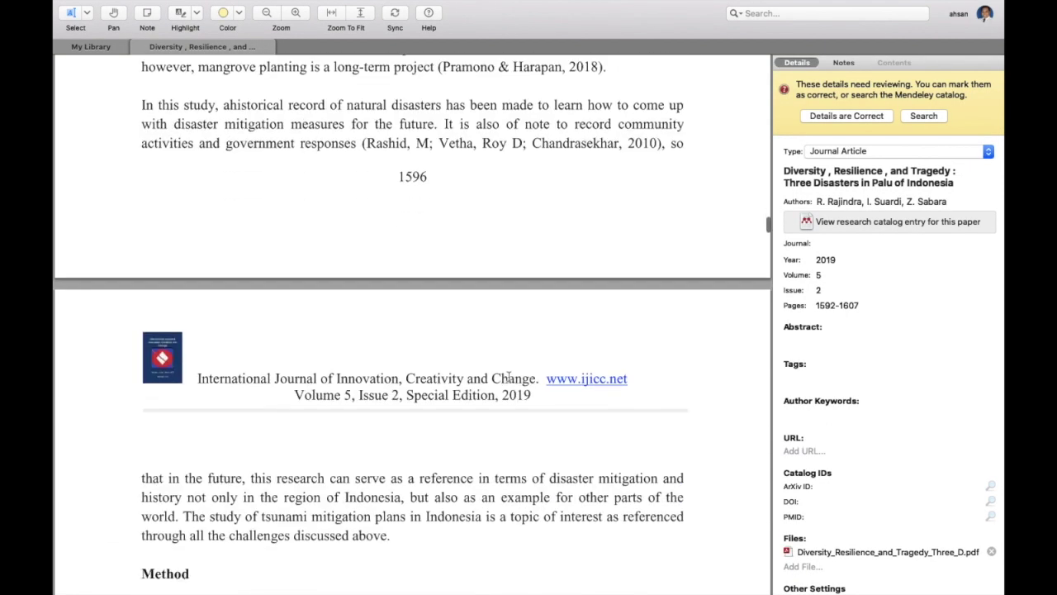
pyautogui.scroll(-15, 510, 376)
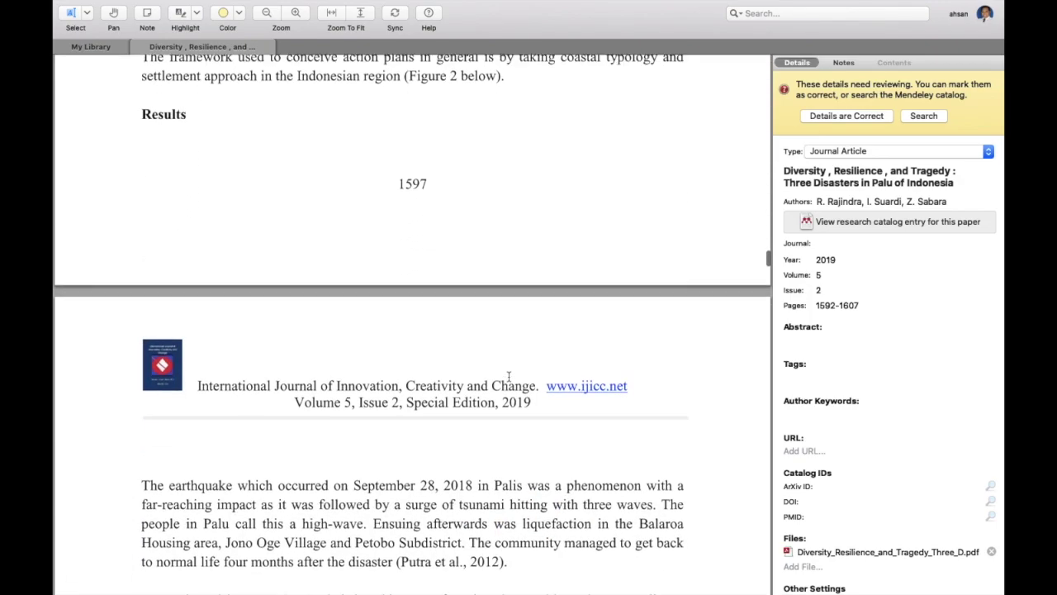
pyautogui.scroll(-3, 509, 377)
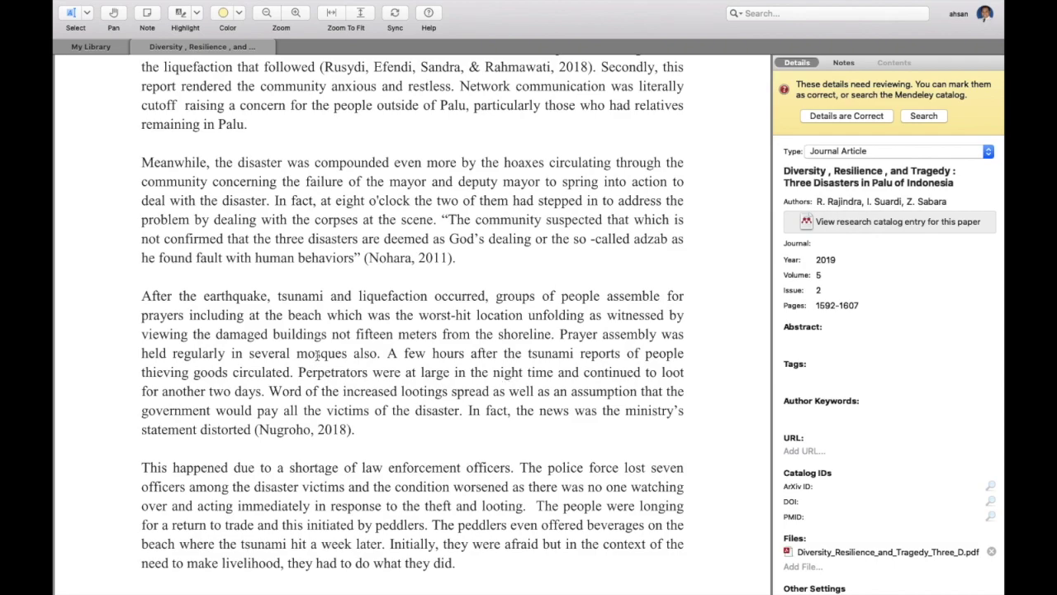
pyautogui.moveTo(143, 295); pyautogui.dragTo(551, 334)
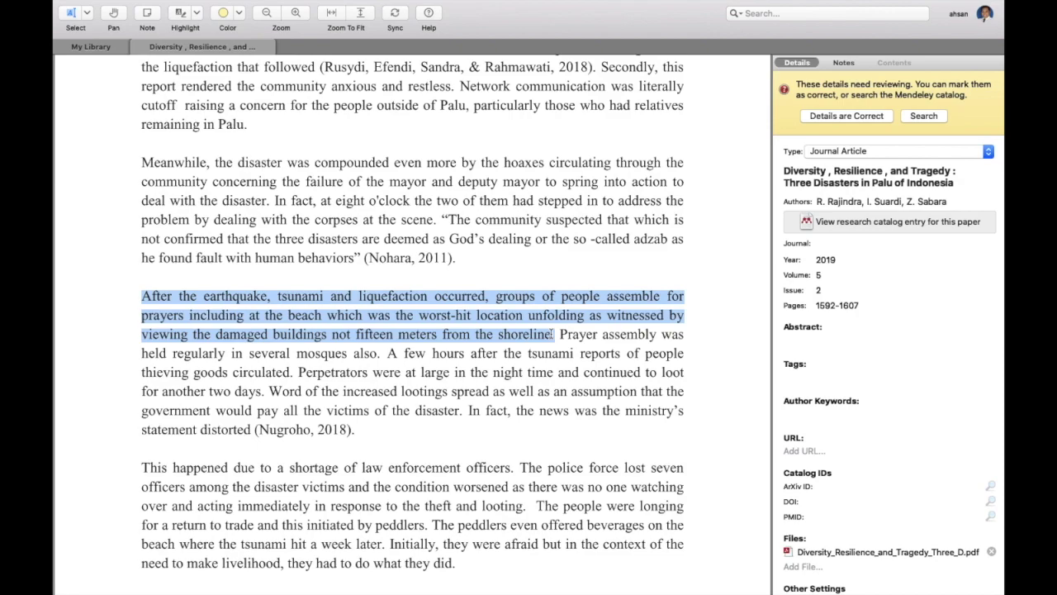
pyautogui.moveTo(551, 333); pyautogui.dragTo(551, 334)
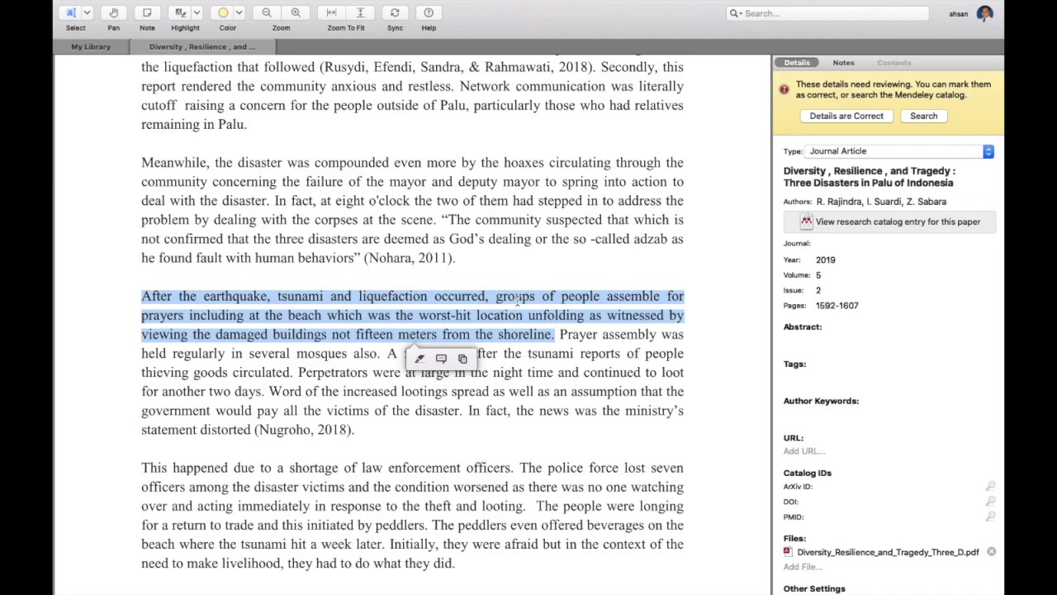
pyautogui.click(519, 340)
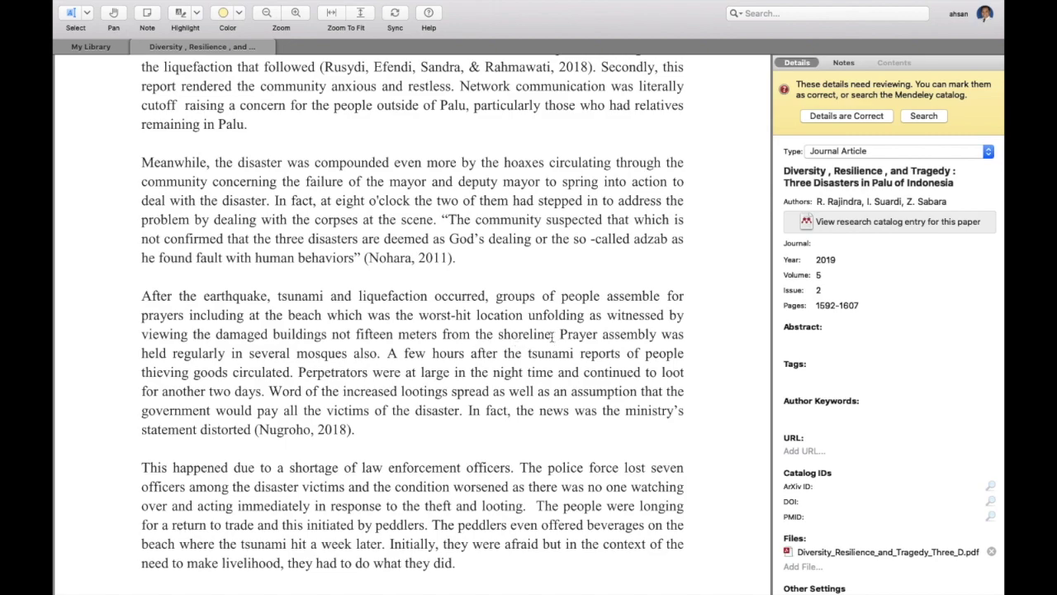
pyautogui.moveTo(553, 335); pyautogui.dragTo(145, 299)
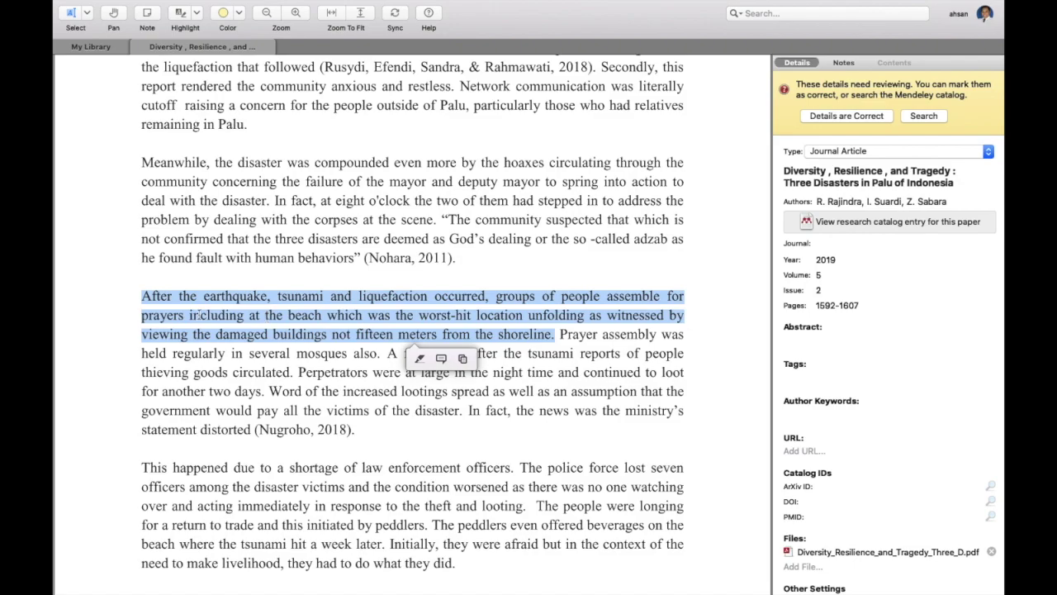
pyautogui.click(530, 333)
pyautogui.moveTo(476, 314); pyautogui.dragTo(134, 292)
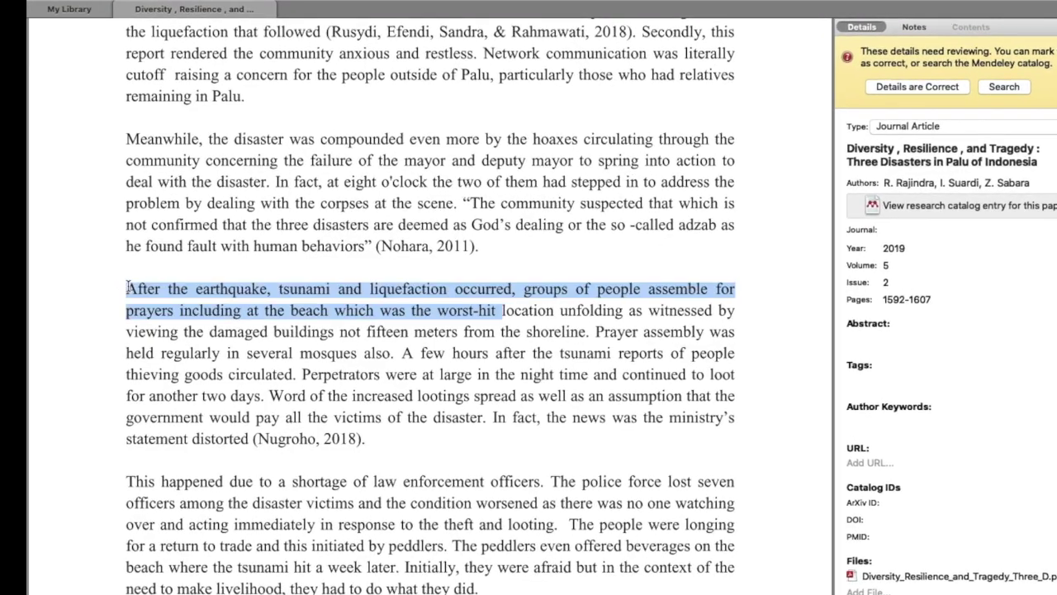
pyautogui.moveTo(124, 287); pyautogui.dragTo(124, 287)
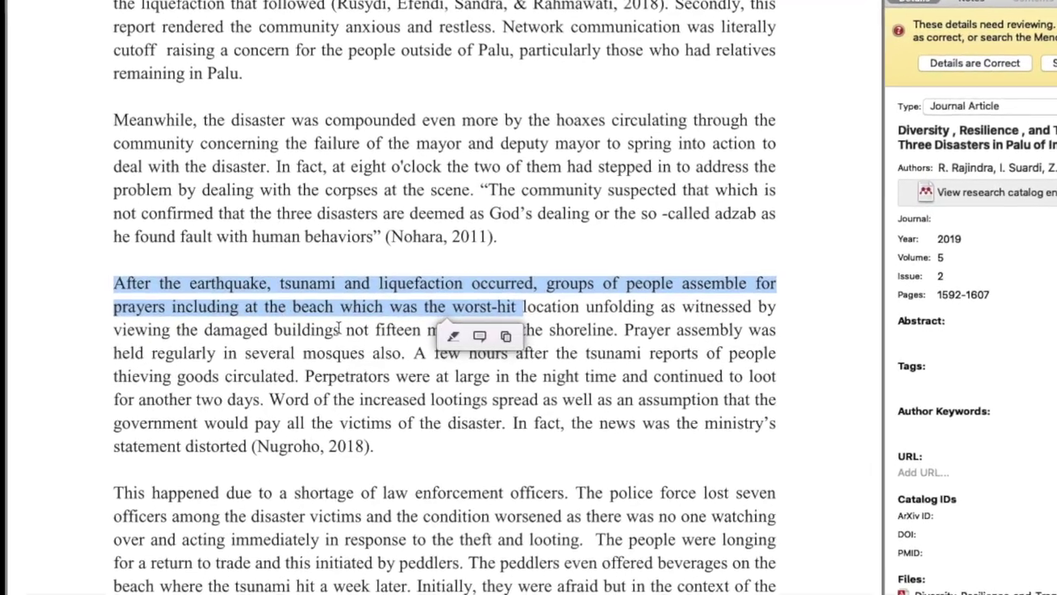
pyautogui.click(335, 330)
# Step: Copy the sentence from "After the earthquake, tsunami" to "from the shoreline" and paste it as a new paragraph ending the Word article's PENDAHULUAN section
pyautogui.moveTo(625, 329); pyautogui.dragTo(96, 275)
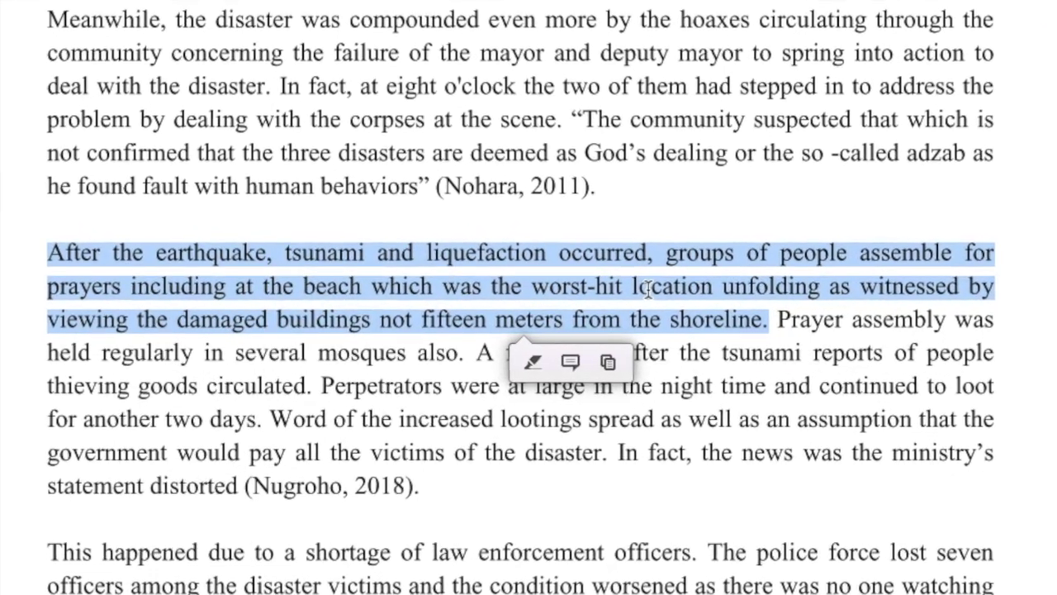
pyautogui.rightClick(655, 286)
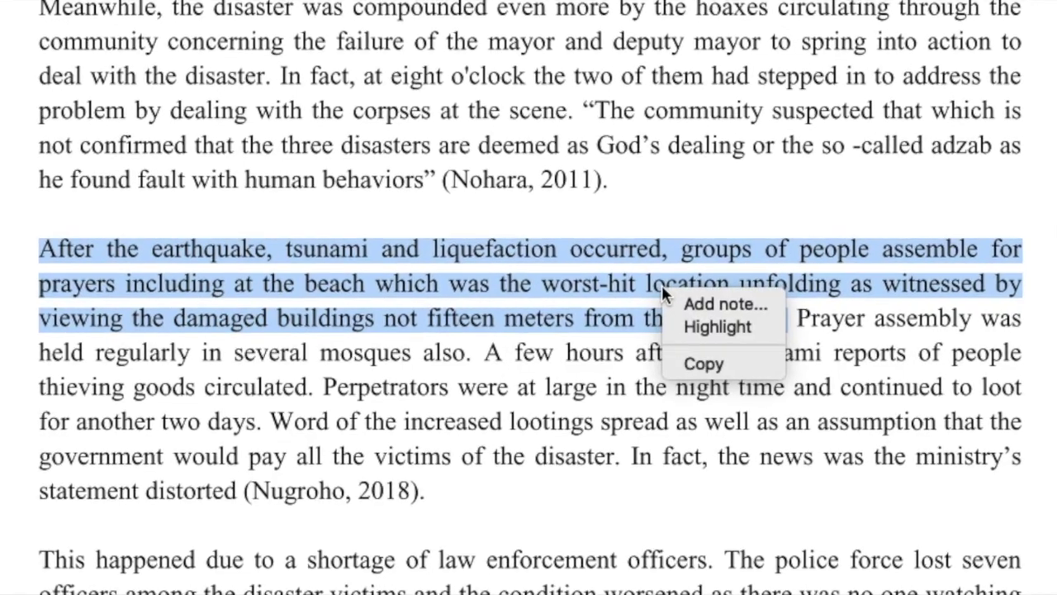
pyautogui.click(715, 363)
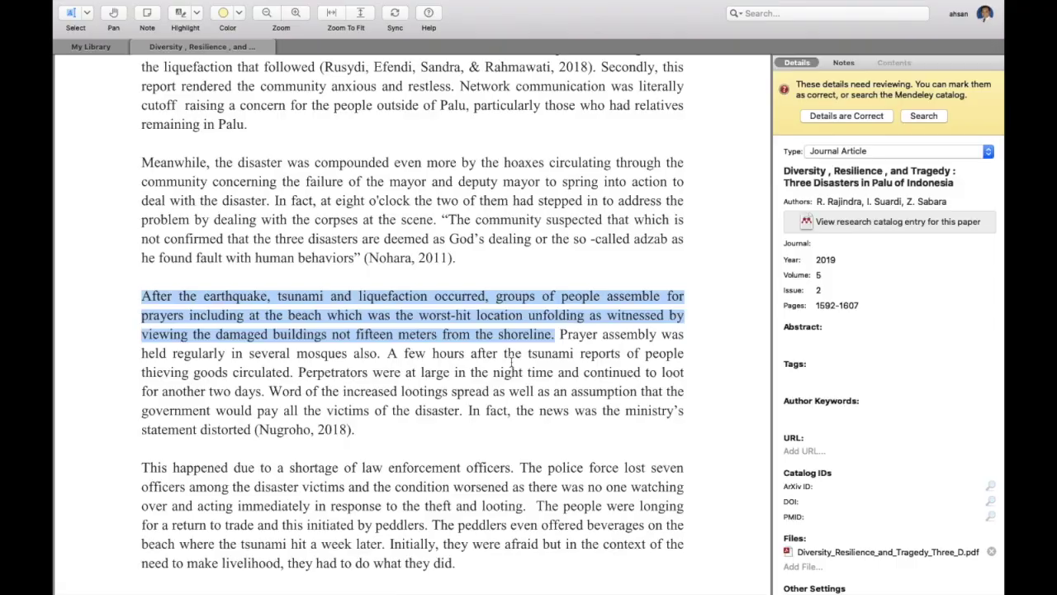
pyautogui.hotkey('ctrl', 'Right')
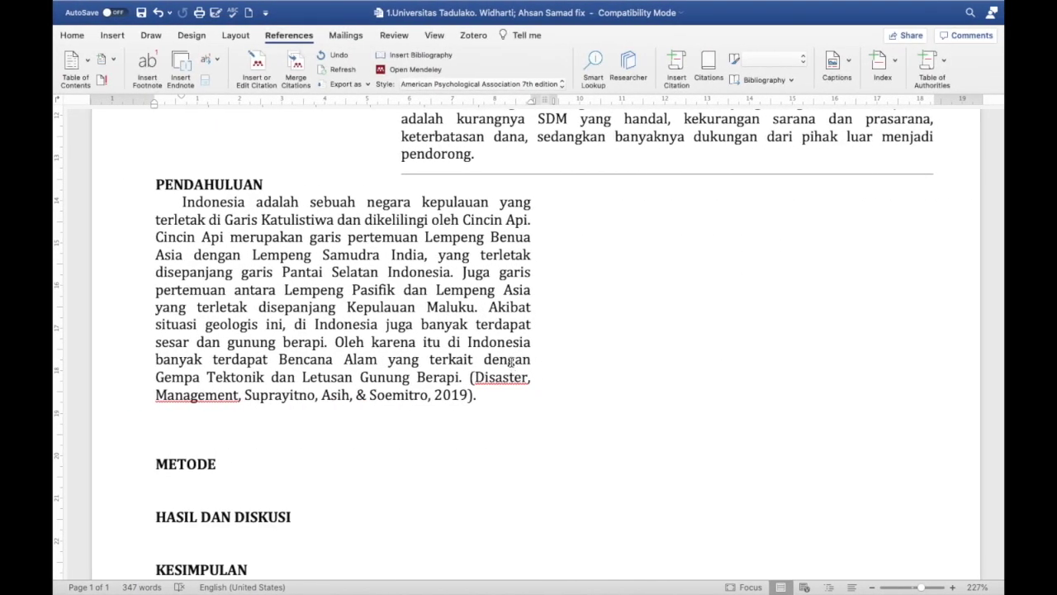
pyautogui.hotkey('ctrl', 'v')
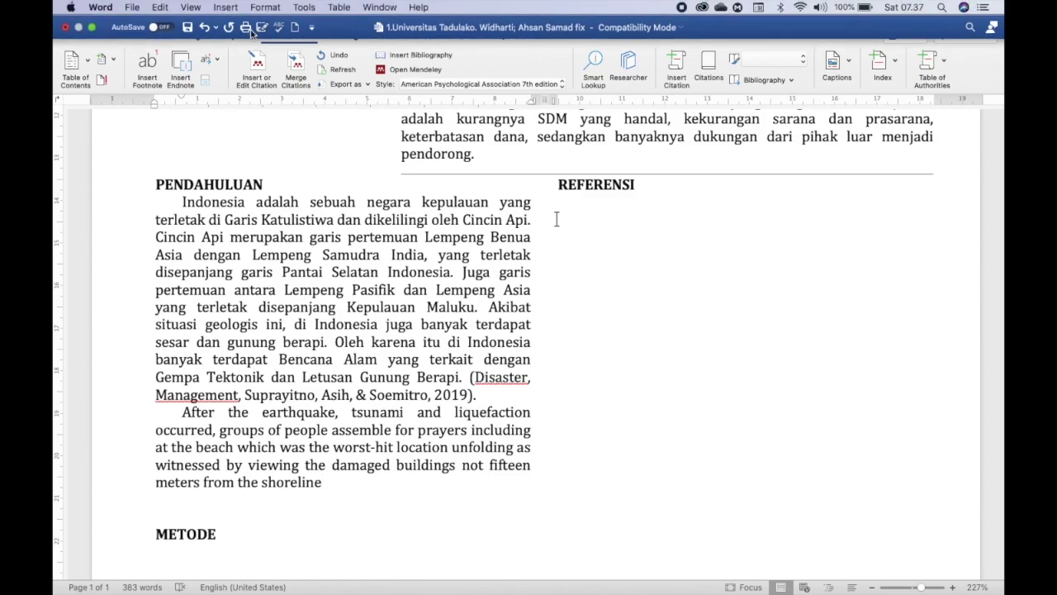
pyautogui.click(73, 37)
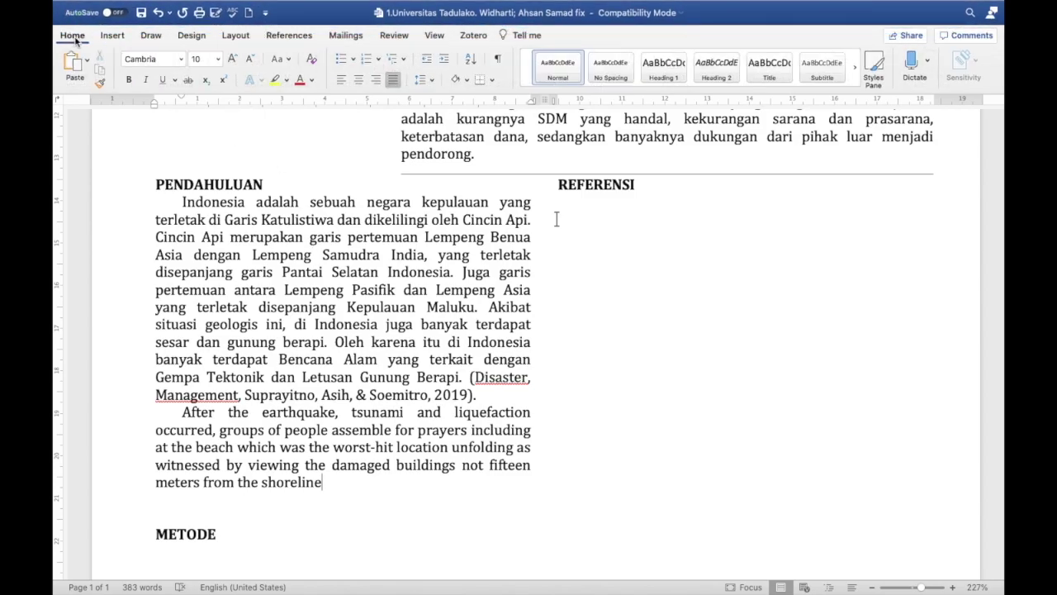
pyautogui.click(348, 36)
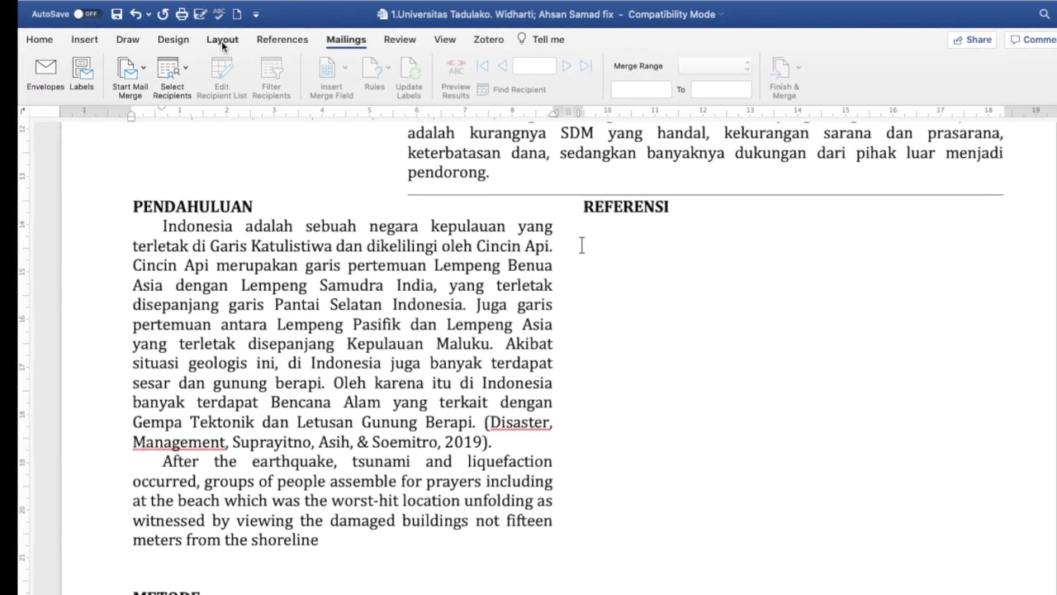
pyautogui.click(235, 36)
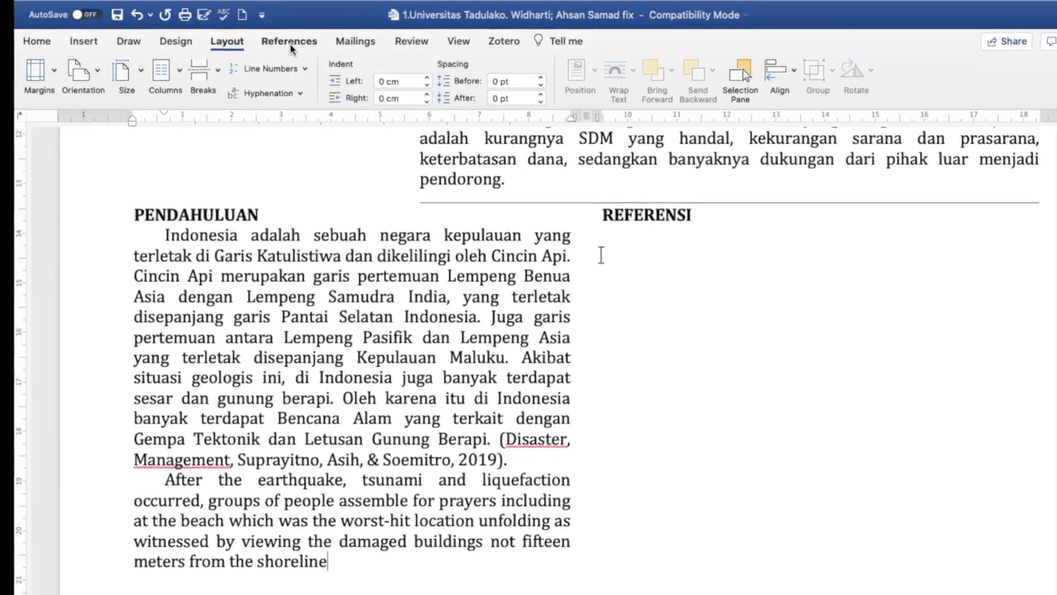
pyautogui.click(294, 44)
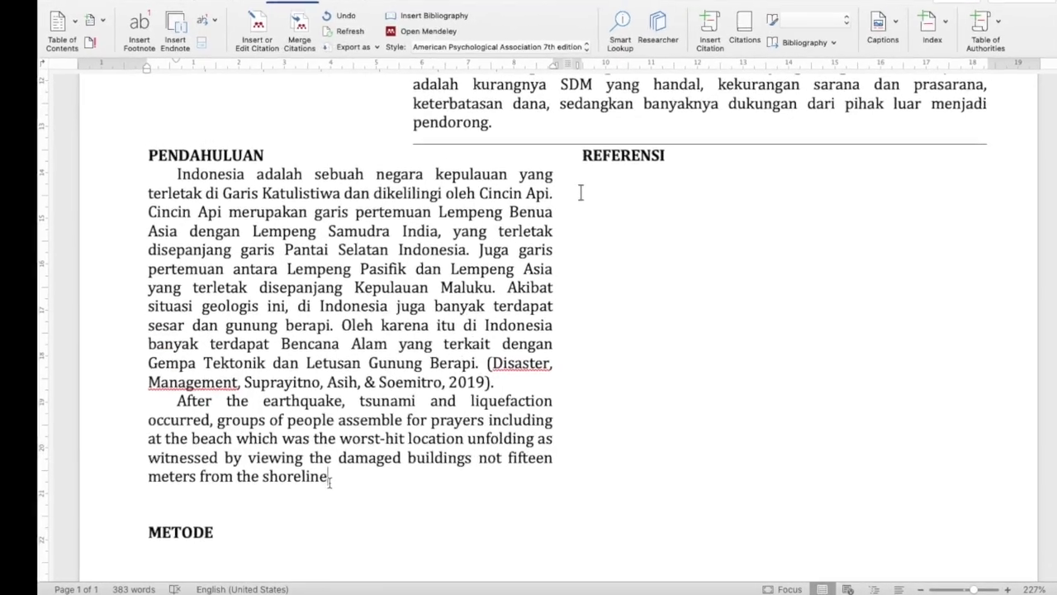
# Step: Insert a Mendeley citation of Diversity, Resilience, and Tragedy: Three Disasters in Palu of Indonesia after "from the shoreline" and add a period
pyautogui.click(173, 392)
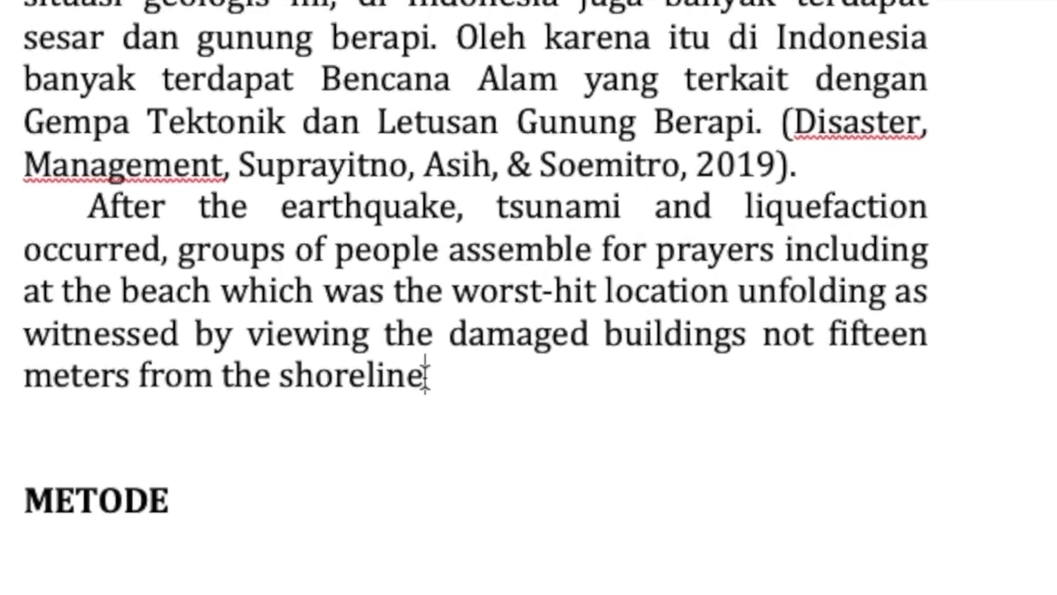
pyautogui.click(425, 376)
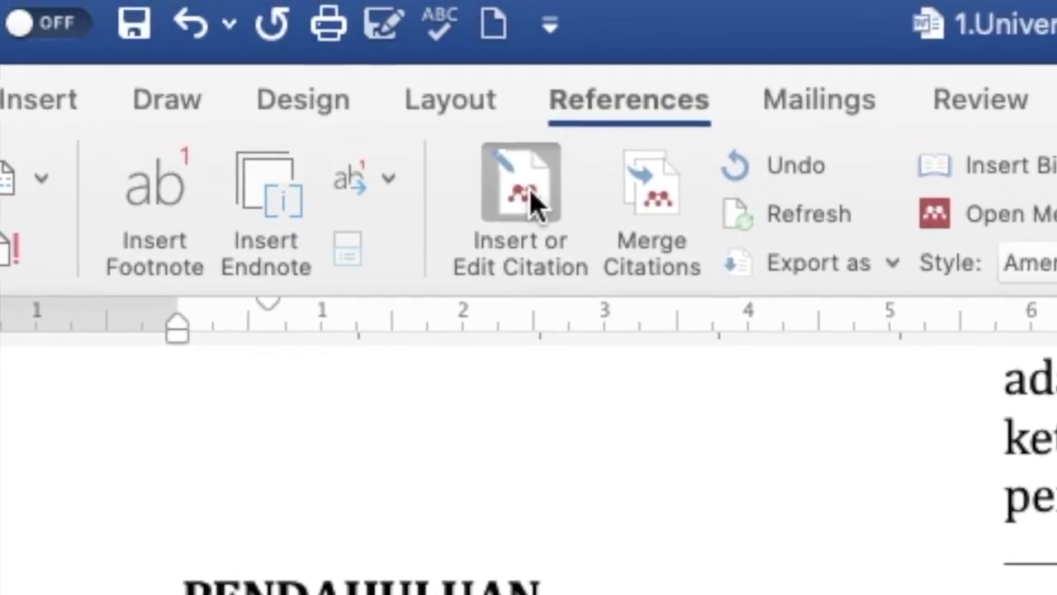
pyautogui.click(534, 214)
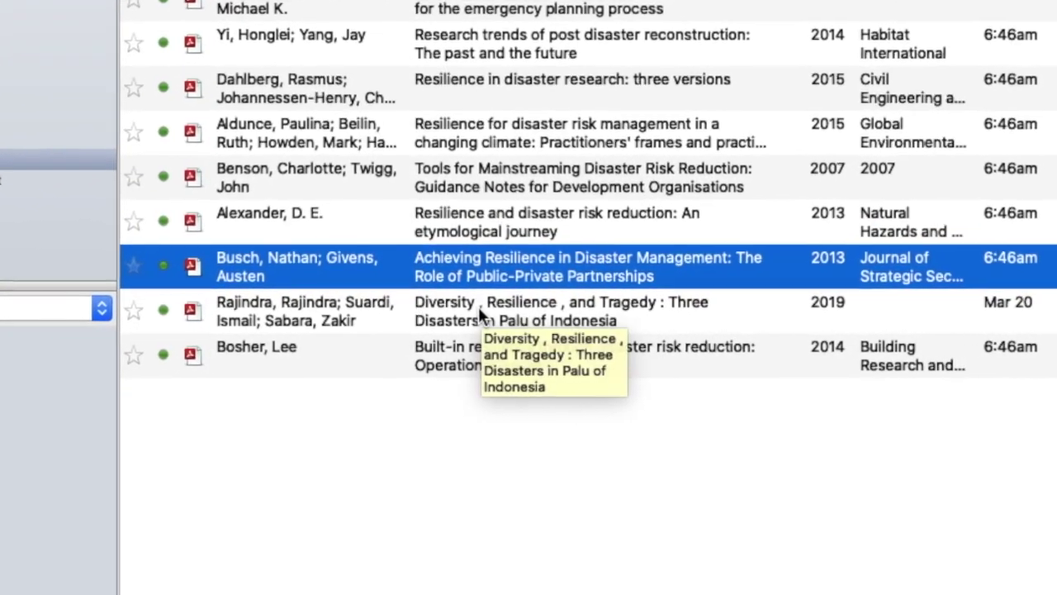
pyautogui.click(473, 315)
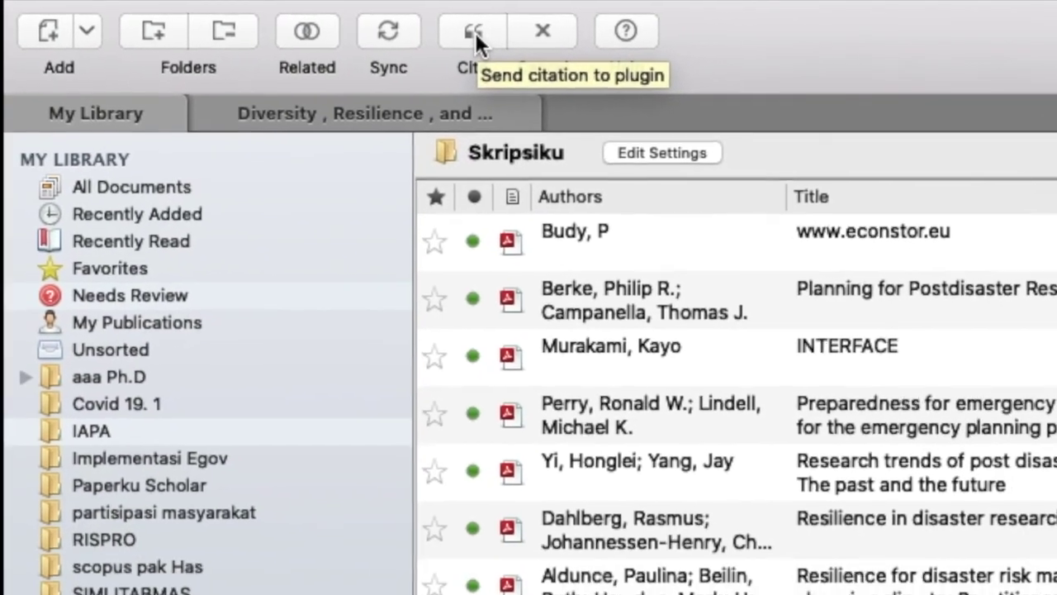
pyautogui.click(393, 59)
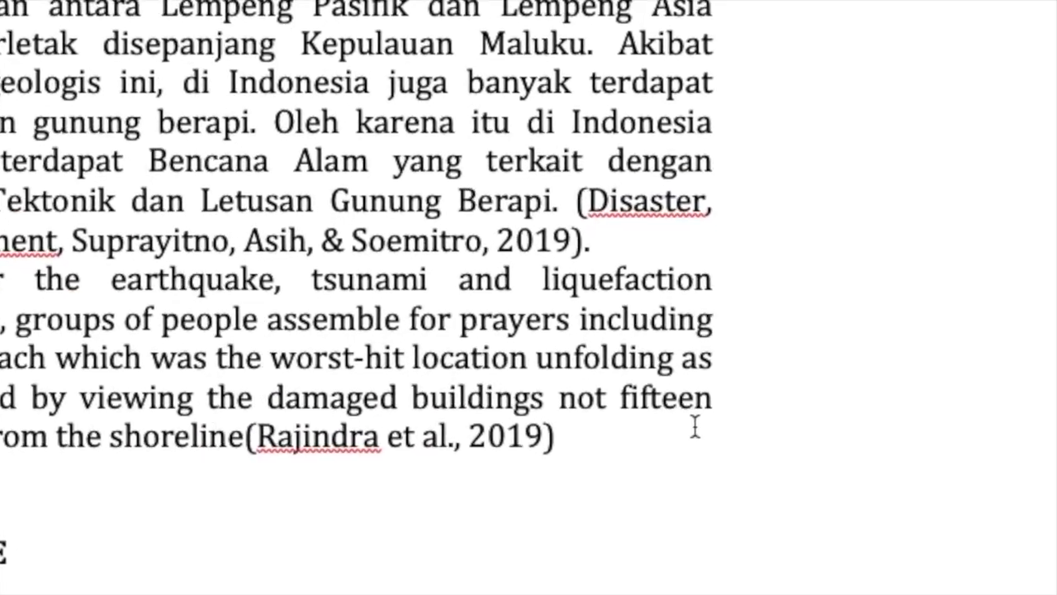
pyautogui.write('.')
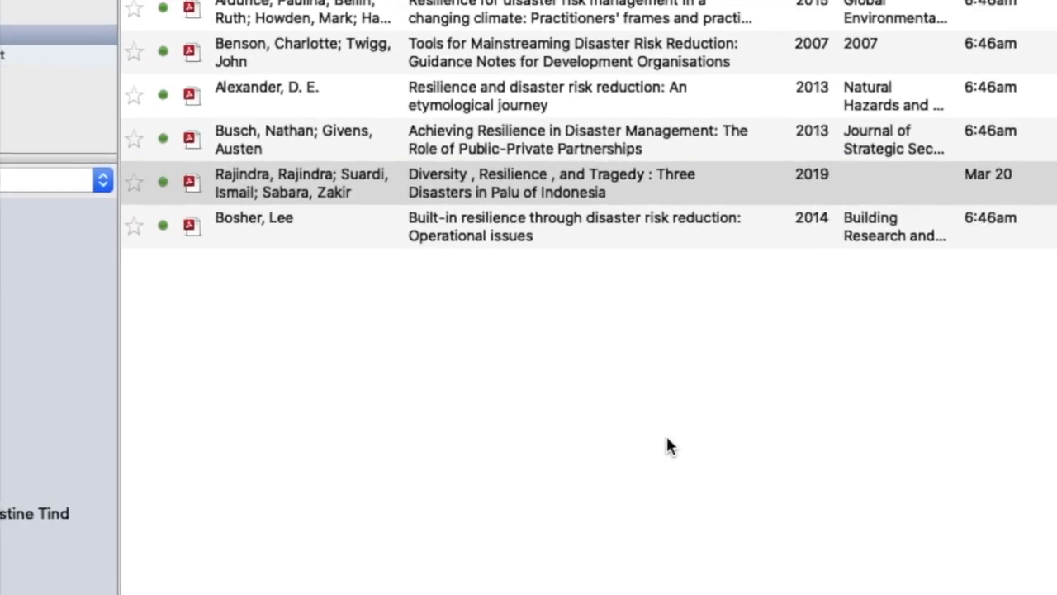
# Step: Switch to Mendeley, open the PDF of Achieving Resilience in Disaster Management and find the section on strategic effects of public-private partnerships
pyautogui.click(636, 449)
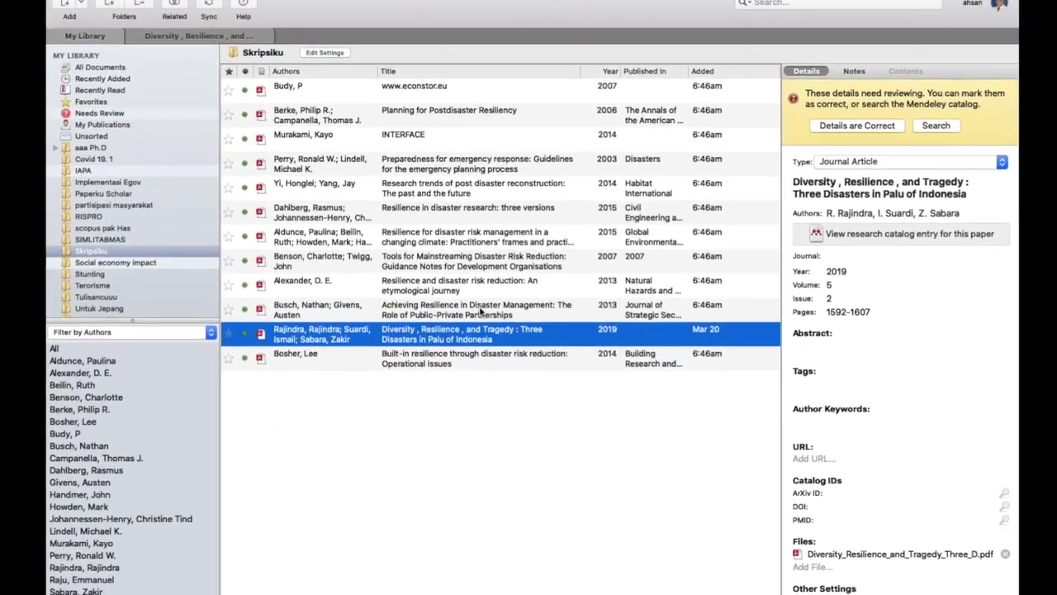
pyautogui.click(482, 288)
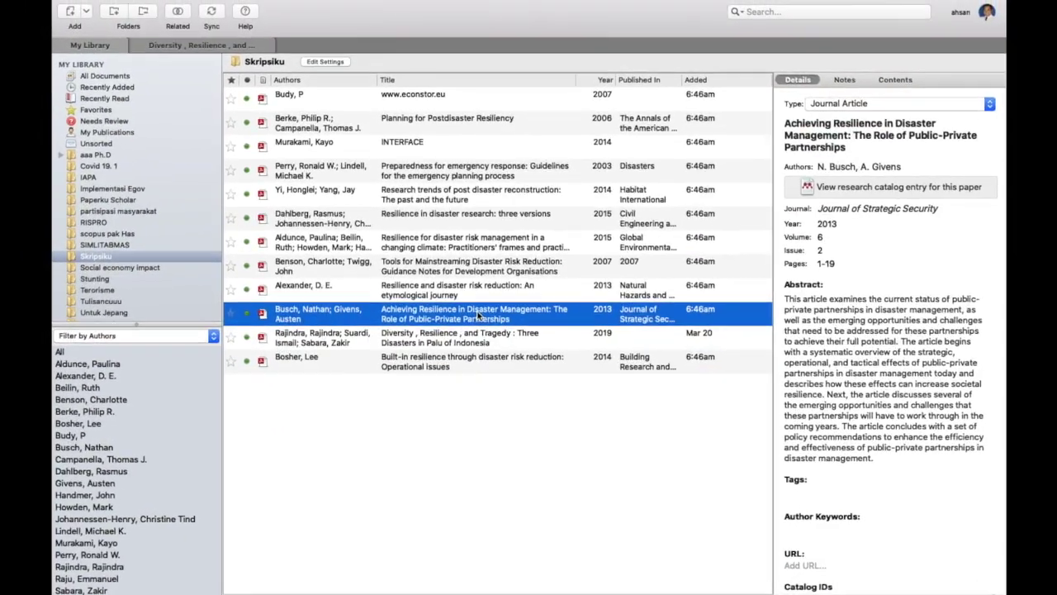
pyautogui.doubleClick(465, 310)
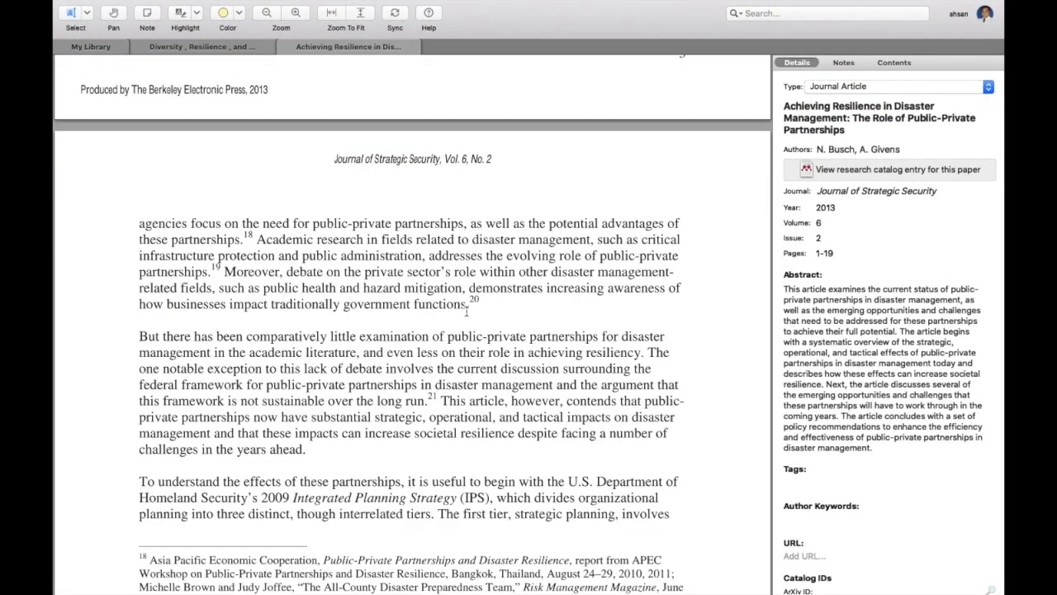
pyautogui.scroll(-10, 466, 311)
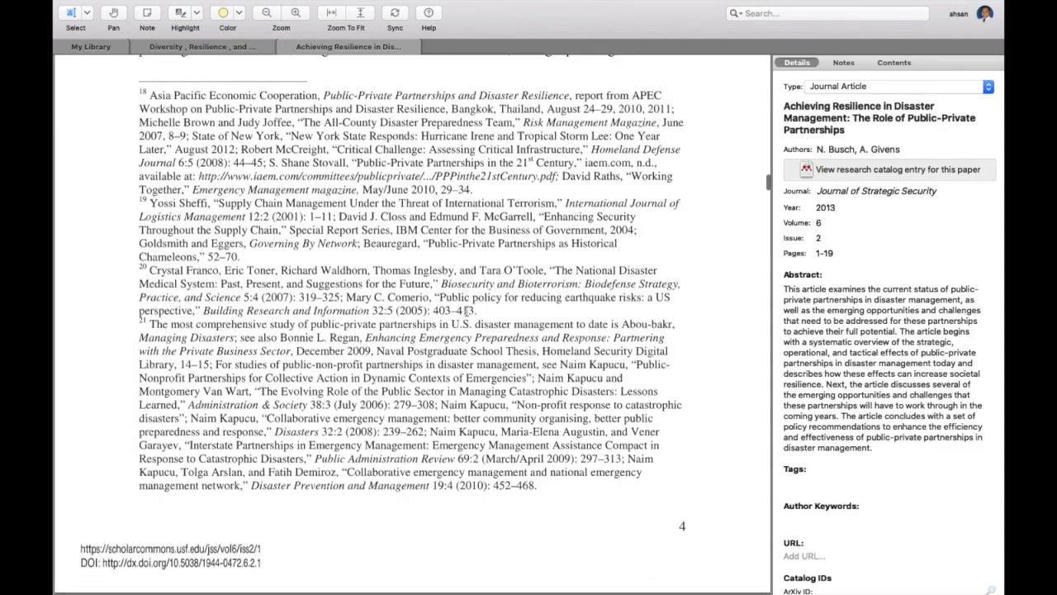
pyautogui.scroll(-5, 466, 311)
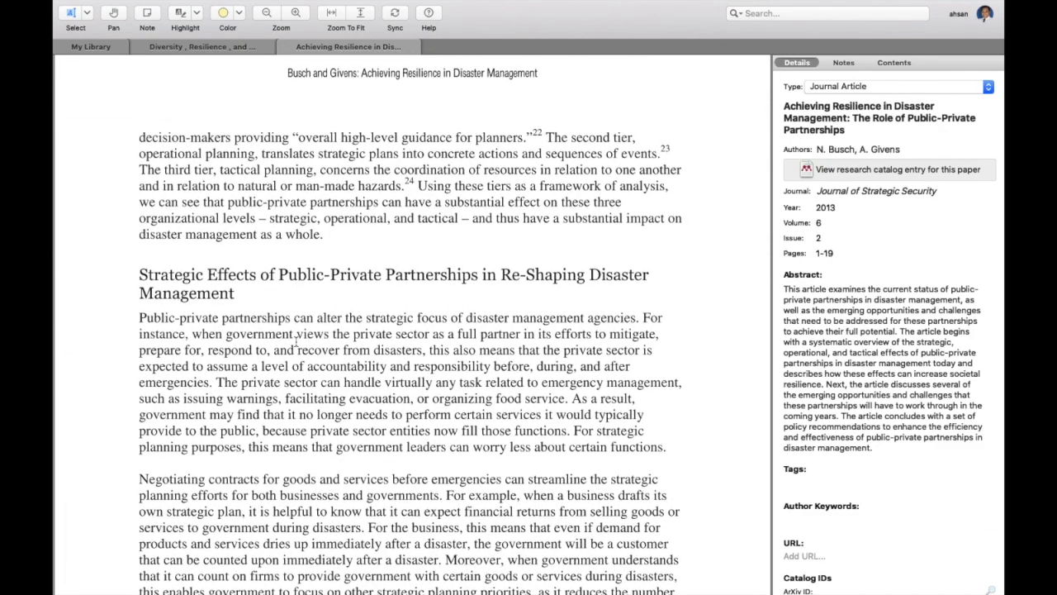
pyautogui.moveTo(139, 319); pyautogui.dragTo(213, 351)
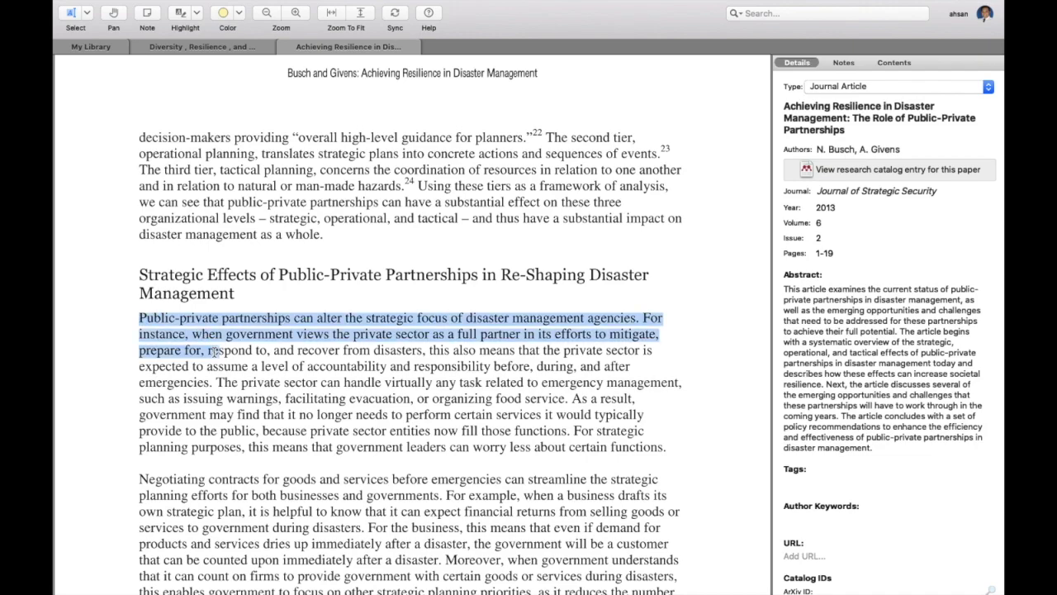
pyautogui.moveTo(319, 354); pyautogui.dragTo(261, 335)
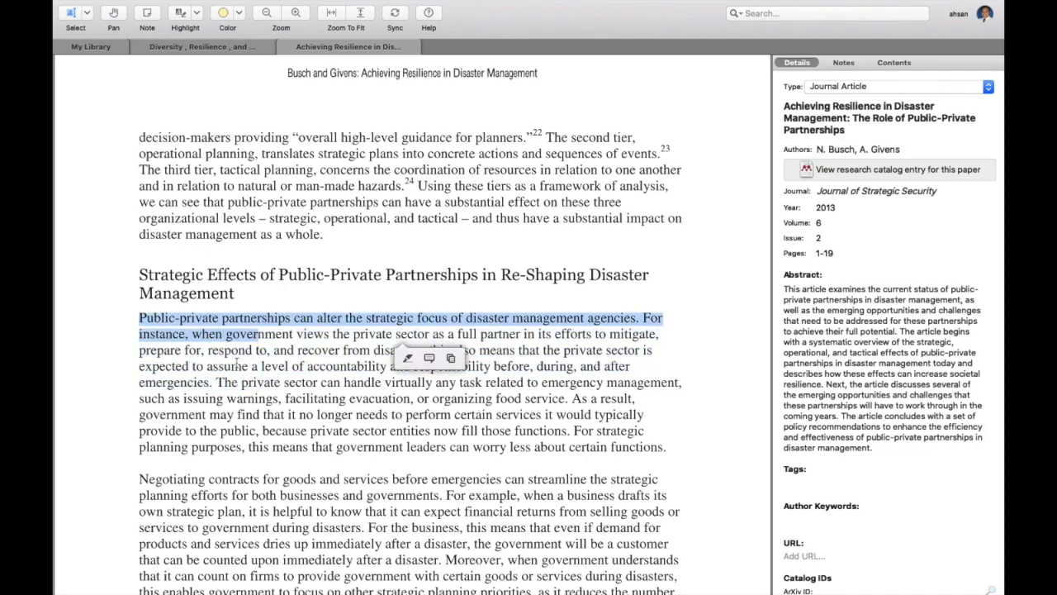
pyautogui.click(213, 384)
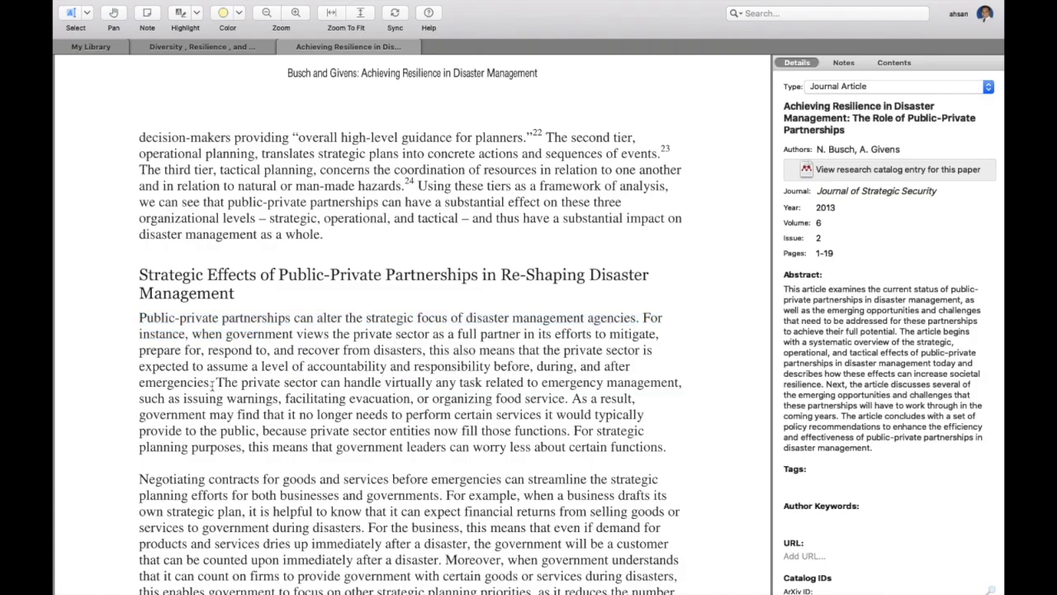
# Step: Copy the passage from "Public-private partnerships can alter" to "after emergencies" and paste it after the Palu paper's citation in the Word article
pyautogui.moveTo(213, 384); pyautogui.dragTo(139, 313)
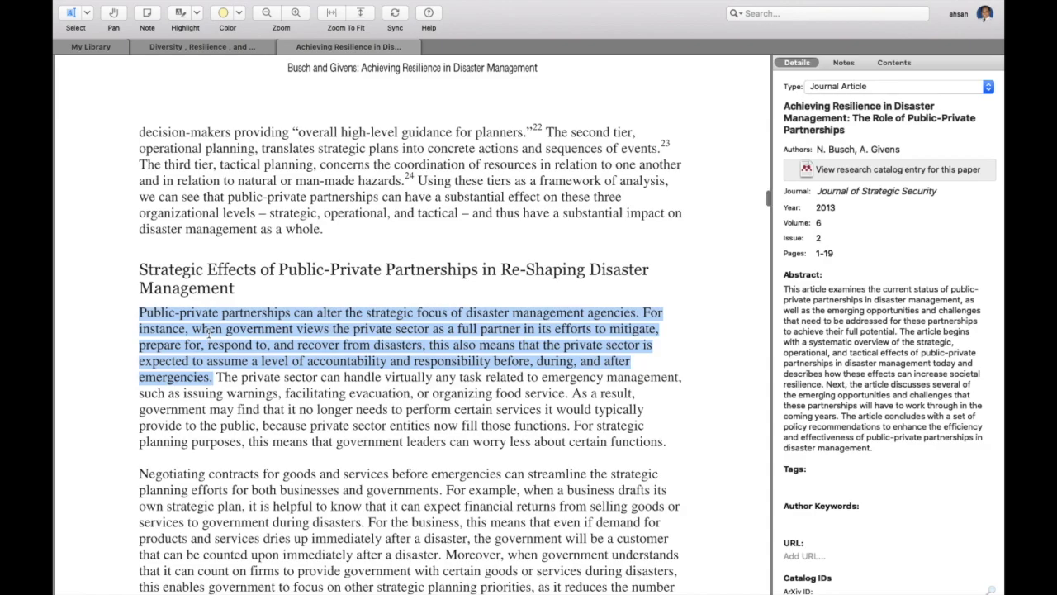
pyautogui.rightClick(209, 334)
pyautogui.click(222, 378)
pyautogui.hotkey('ctrl', 'Right')
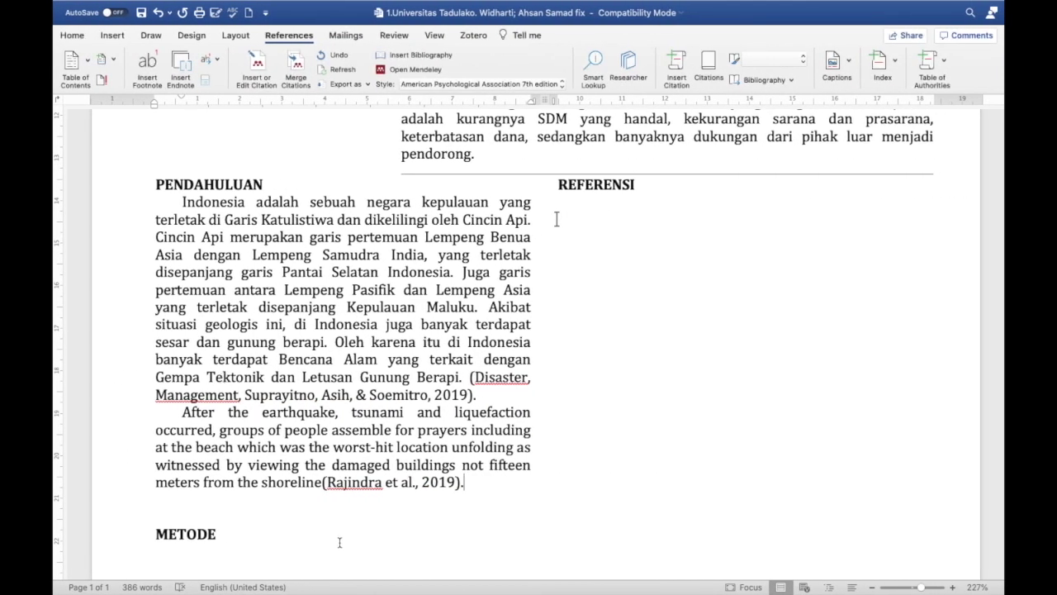
pyautogui.press('super+v')
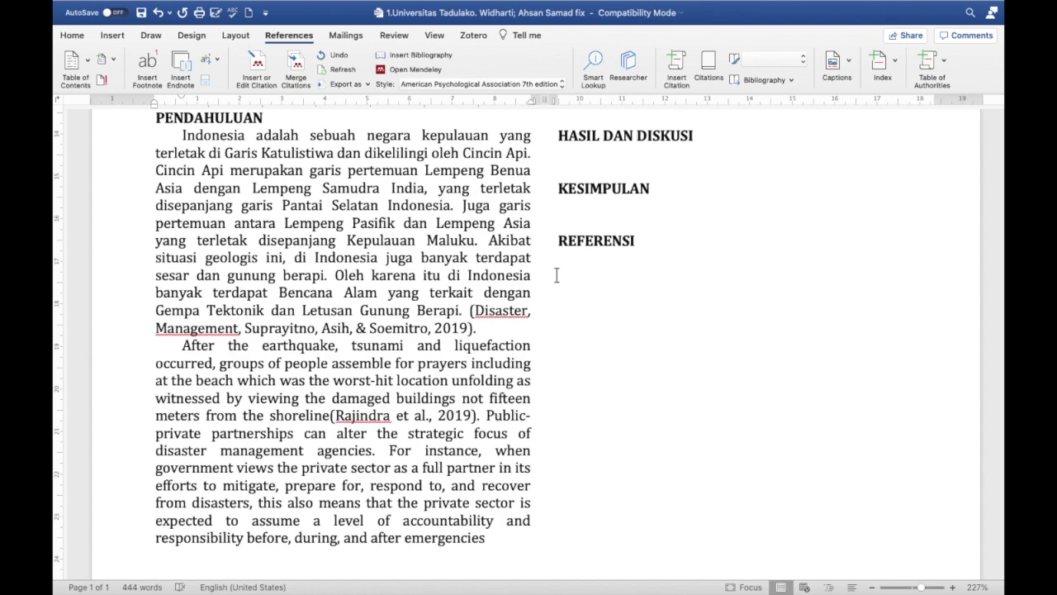
# Step: Insert a Mendeley citation of Achieving Resilience in Disaster Management after "and after emergencies" and end the sentence with a period
pyautogui.click(258, 66)
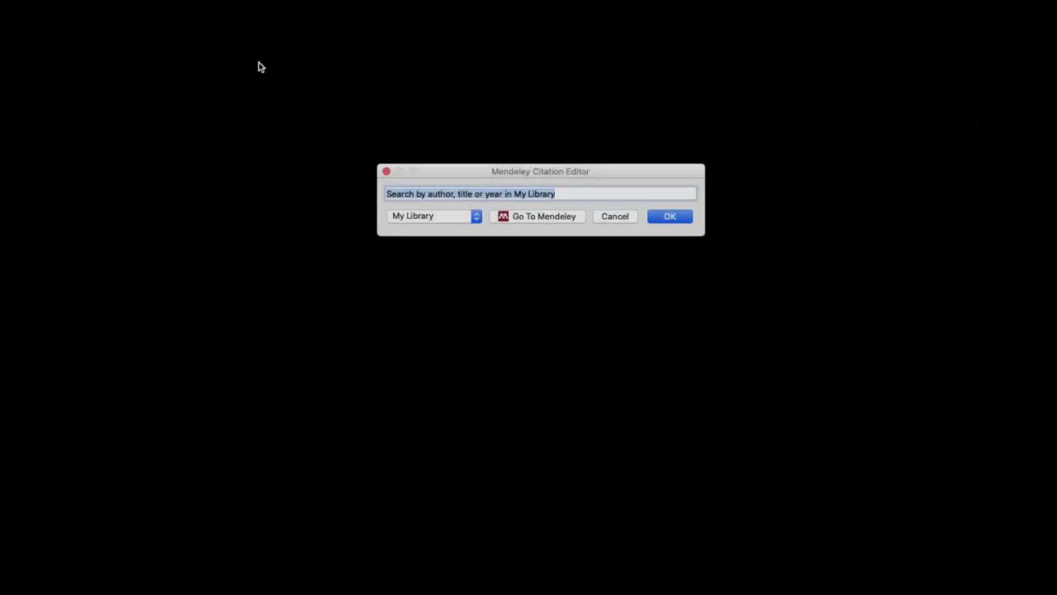
pyautogui.click(546, 219)
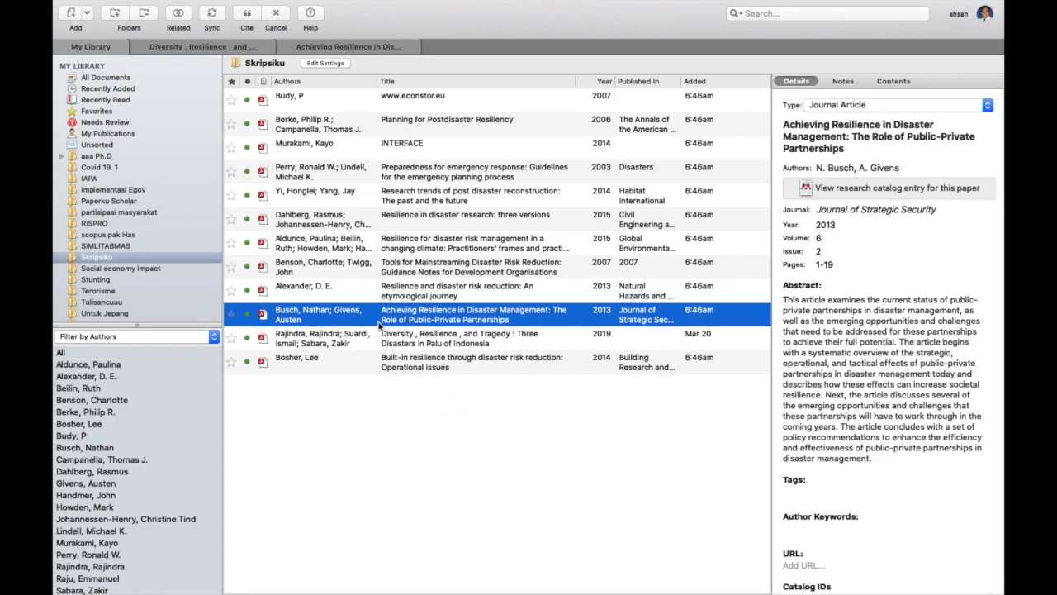
pyautogui.click(247, 17)
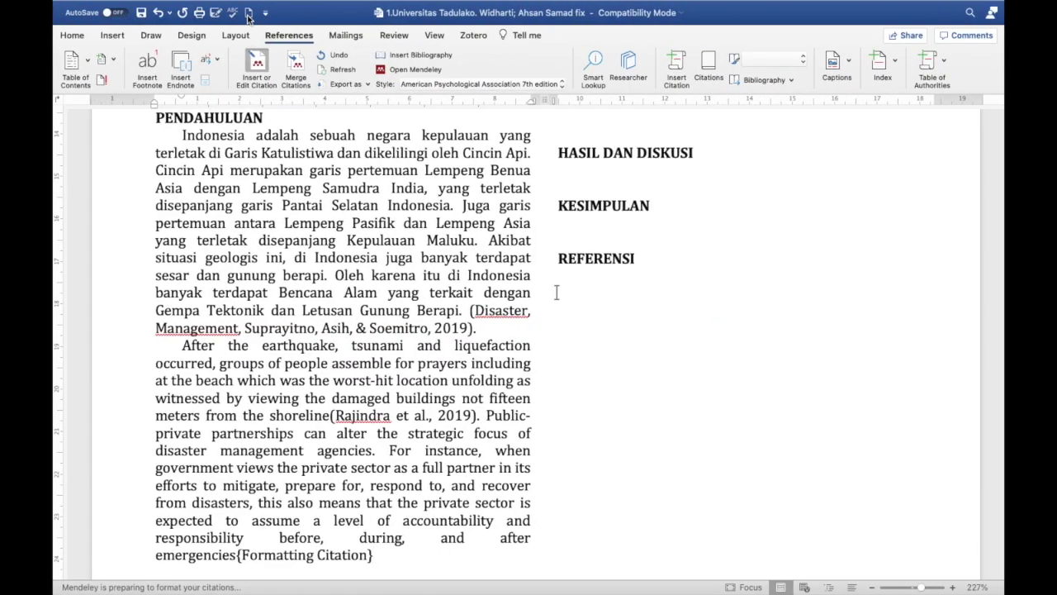
pyautogui.scroll(-3, 398, 247)
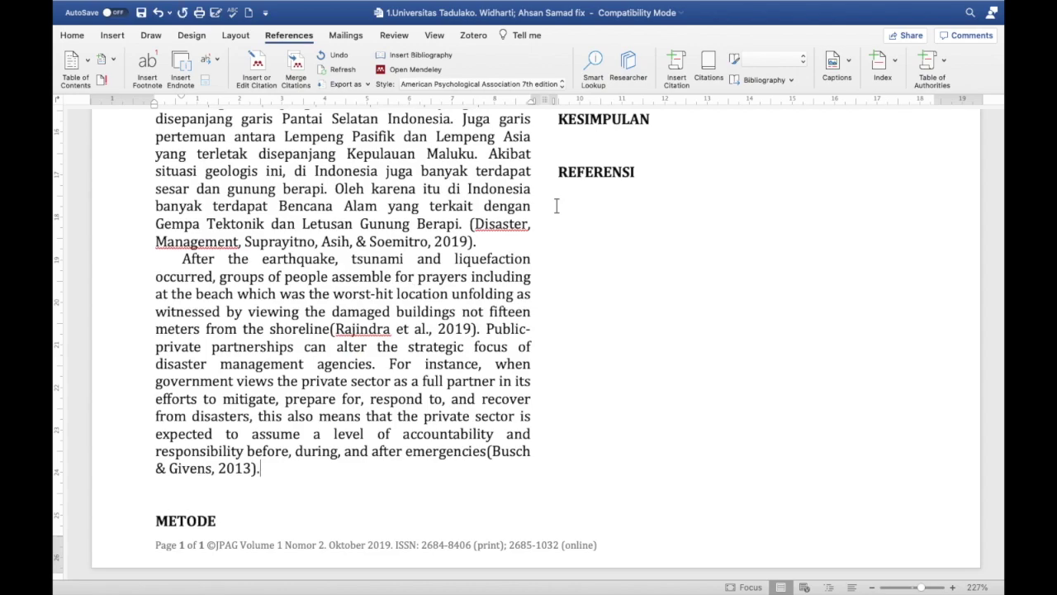
# Step: Return to Mendeley, open the PDF of Preparedness for emergency response: Guidelines for the emergency planning process and go to page 337
pyautogui.press('super+Tab')
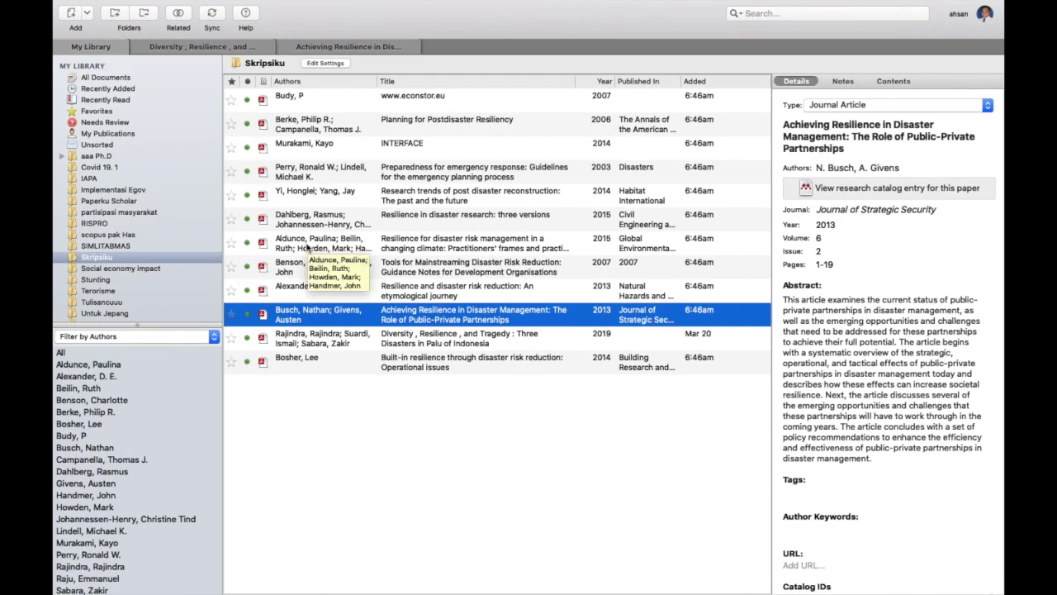
pyautogui.click(398, 180)
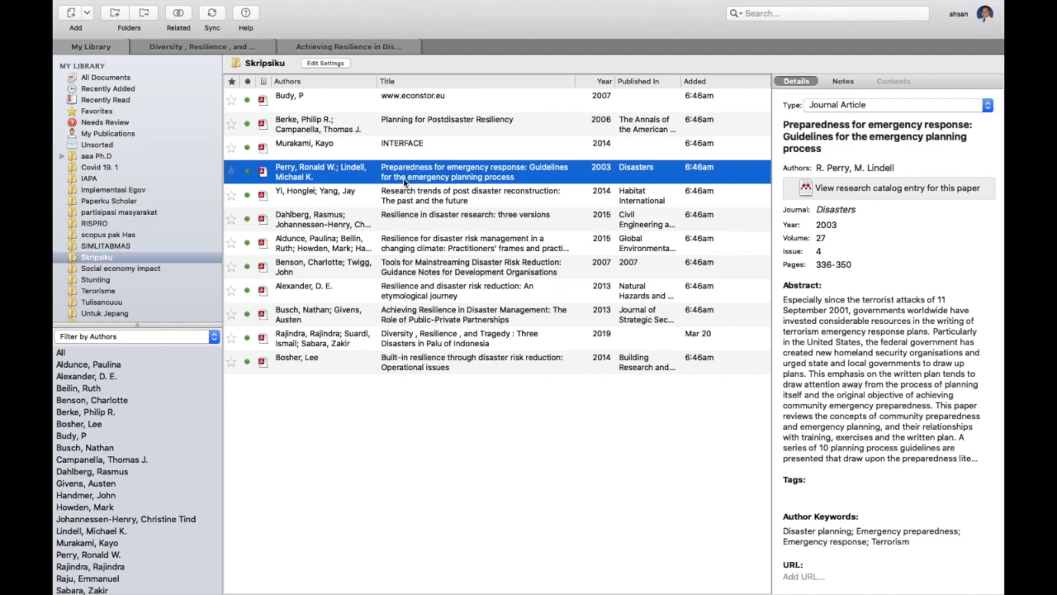
pyautogui.doubleClick(416, 178)
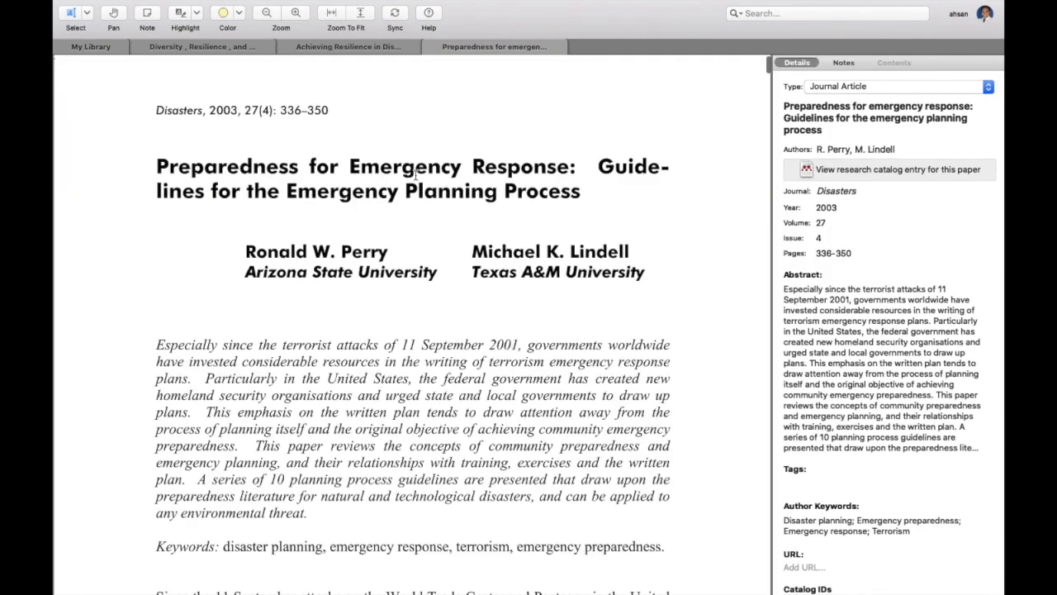
pyautogui.scroll(-10, 430, 421)
pyautogui.scroll(-4, 432, 426)
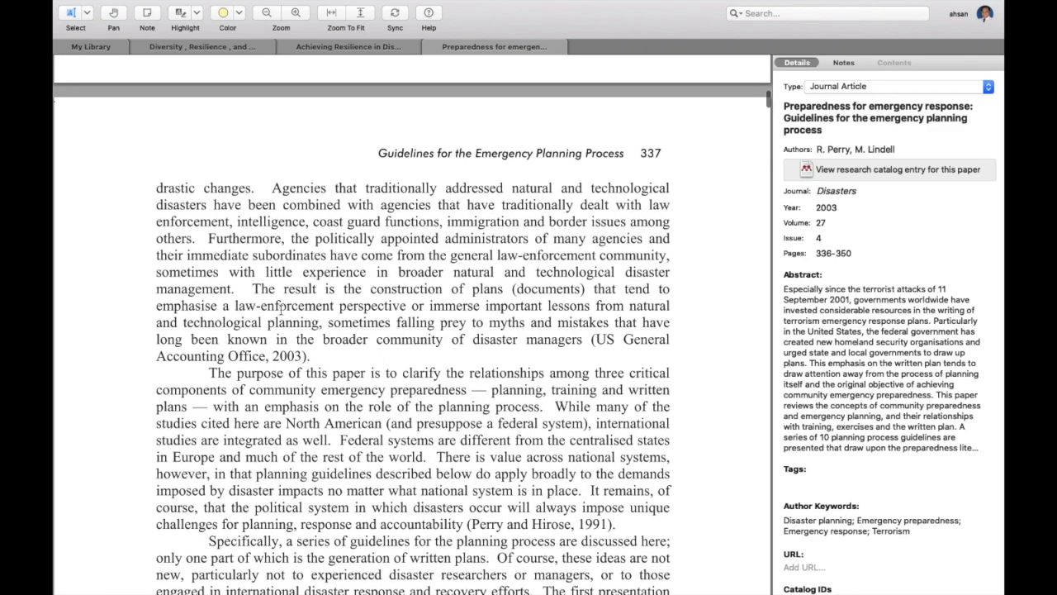
# Step: Copy the sentence from "Furthermore, the politically appointed administrators" to "technological disaster management" and paste it at the end of the Word article's PENDAHULUAN section
pyautogui.moveTo(217, 238); pyautogui.dragTo(236, 290)
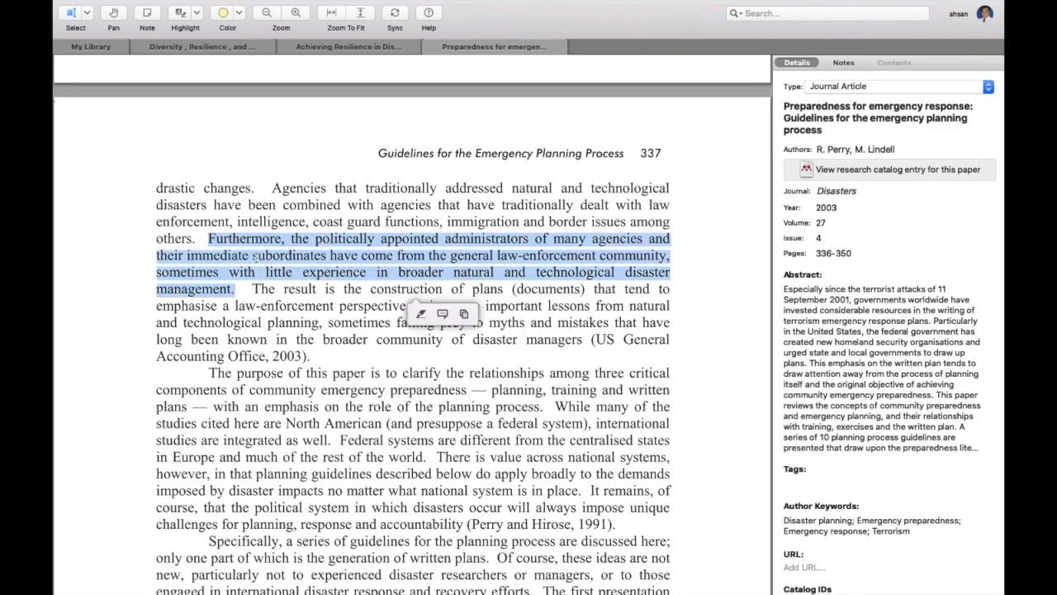
pyautogui.rightClick(259, 254)
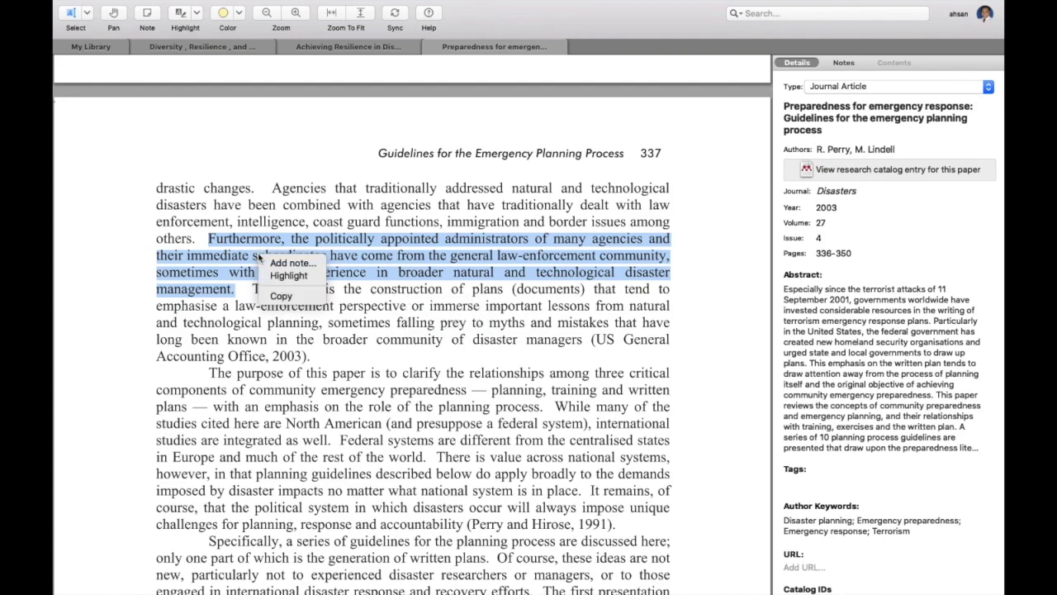
pyautogui.click(281, 301)
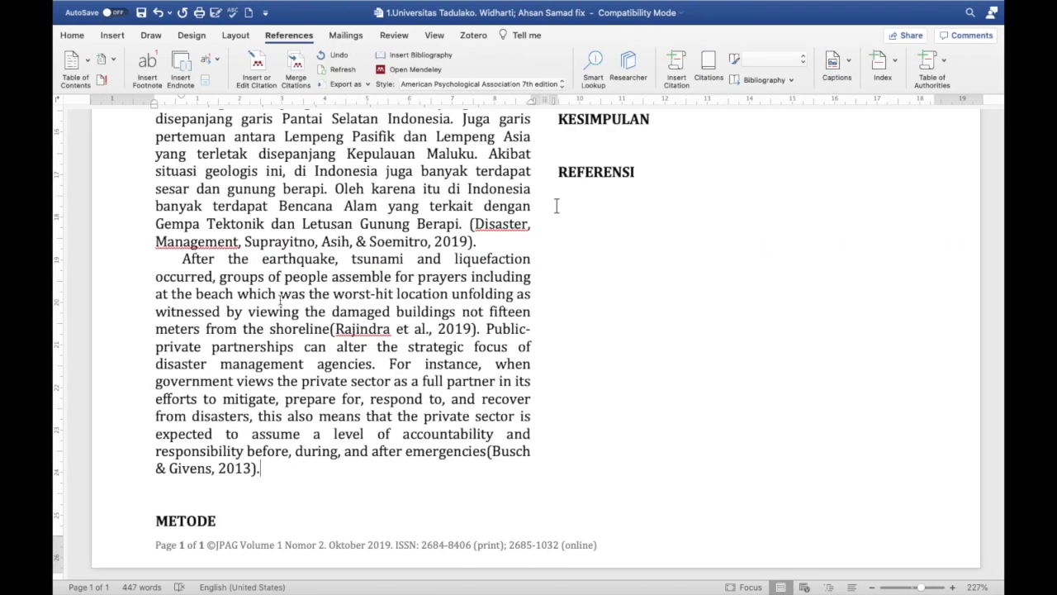
pyautogui.press('super+v')
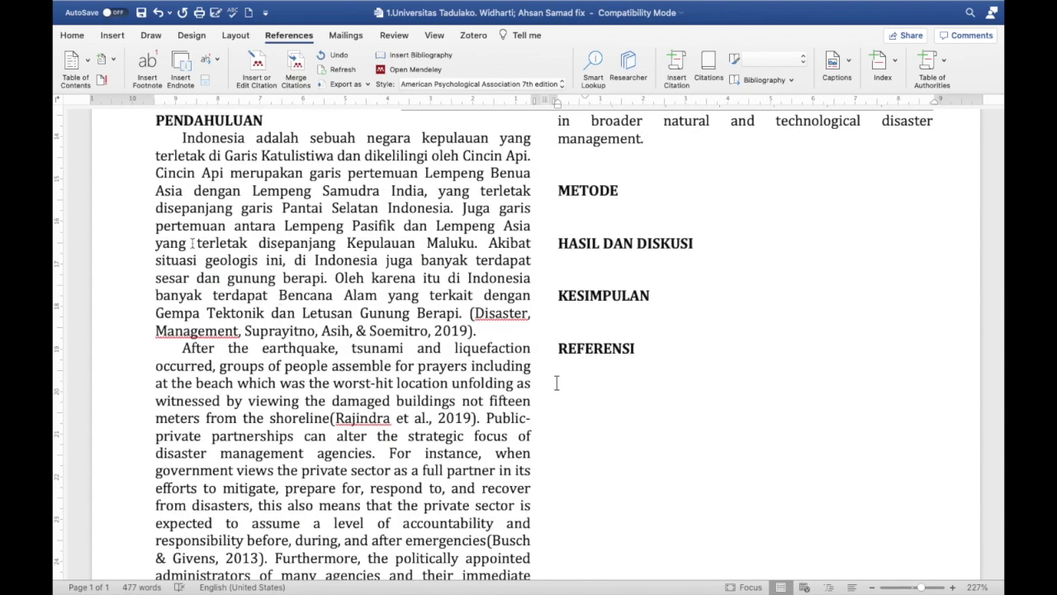
# Step: Insert a Mendeley citation of Preparedness for emergency response after "technological disaster management" and end the sentence with a period
pyautogui.scroll(-5, 556, 382)
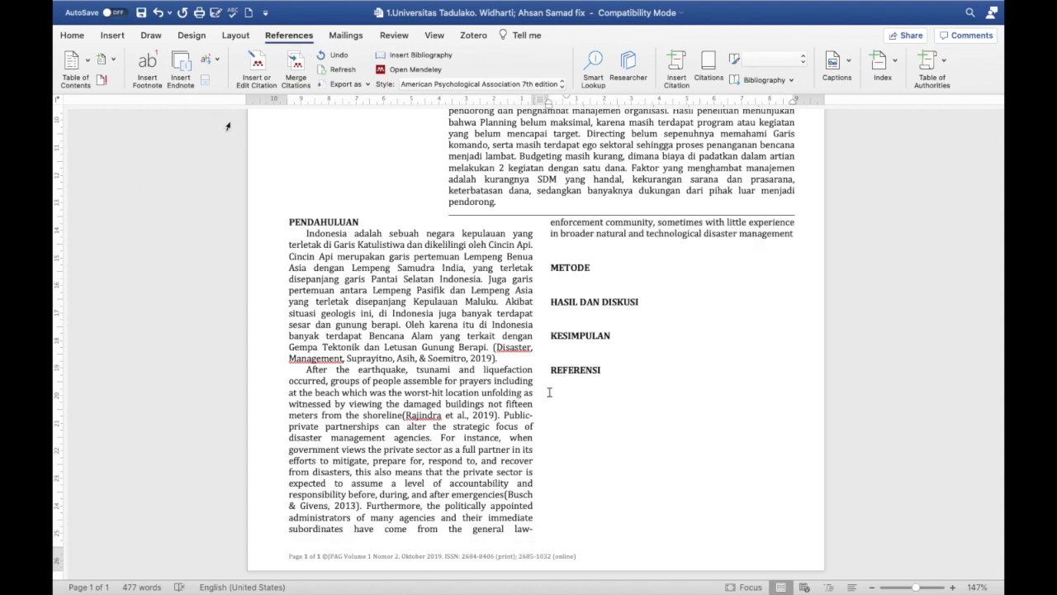
pyautogui.click(258, 63)
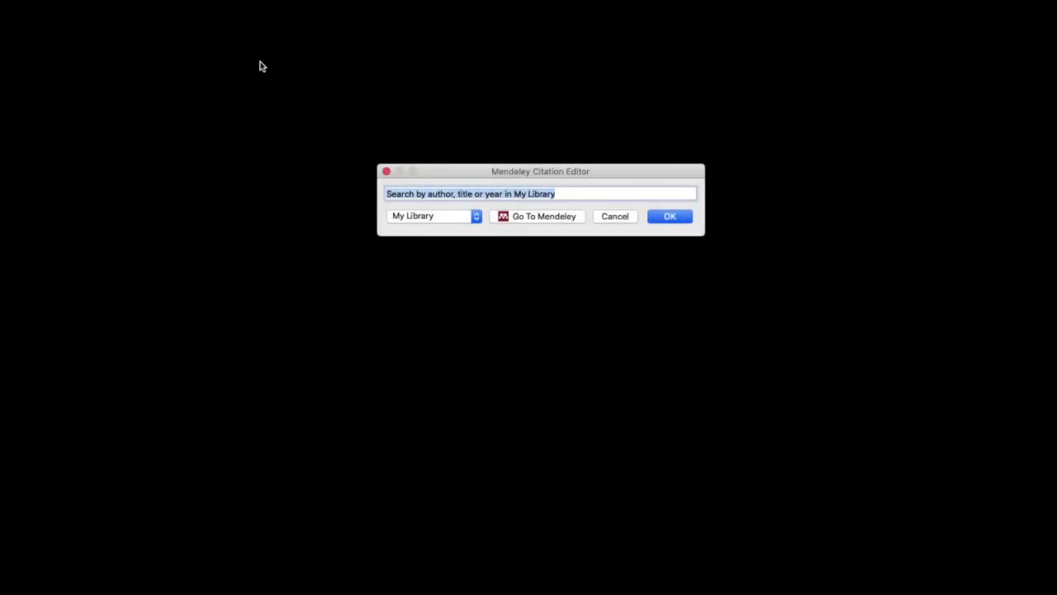
pyautogui.click(521, 216)
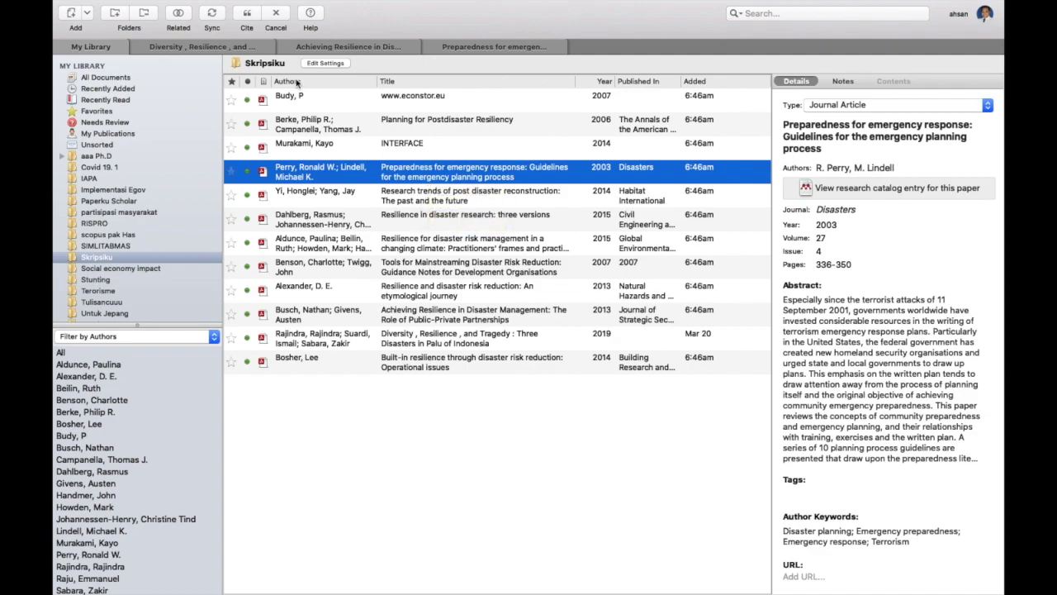
pyautogui.click(247, 18)
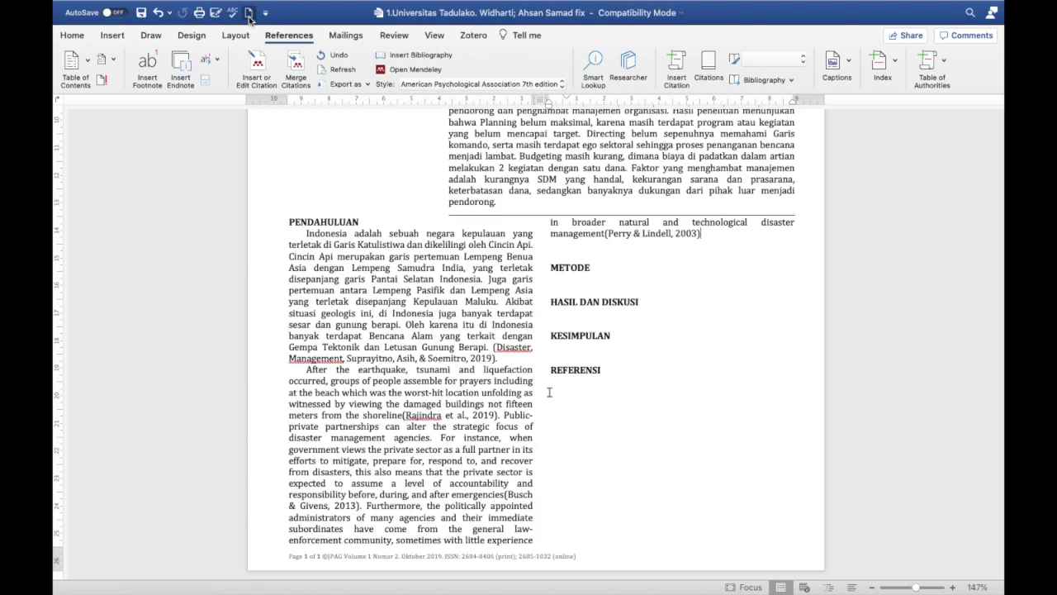
pyautogui.write('.')
# Step: Review each in-text citation in the PENDAHULUAN section, comparing the Mendeley-inserted ones with the manually written one ending the first paragraph
pyautogui.scroll(5, 553, 417)
pyautogui.scroll(-3, 426, 342)
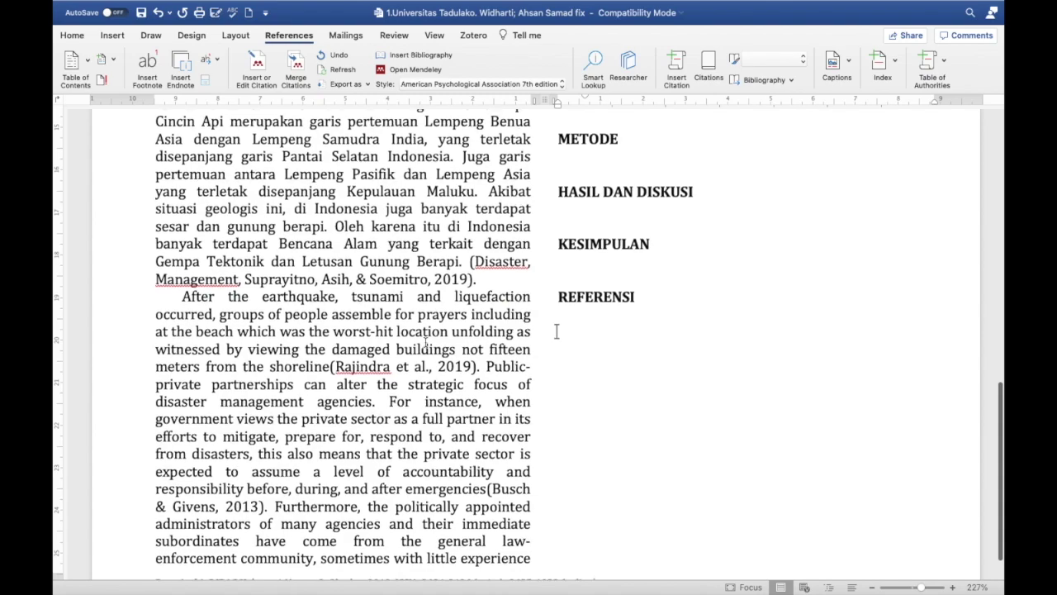
pyautogui.scroll(1, 556, 333)
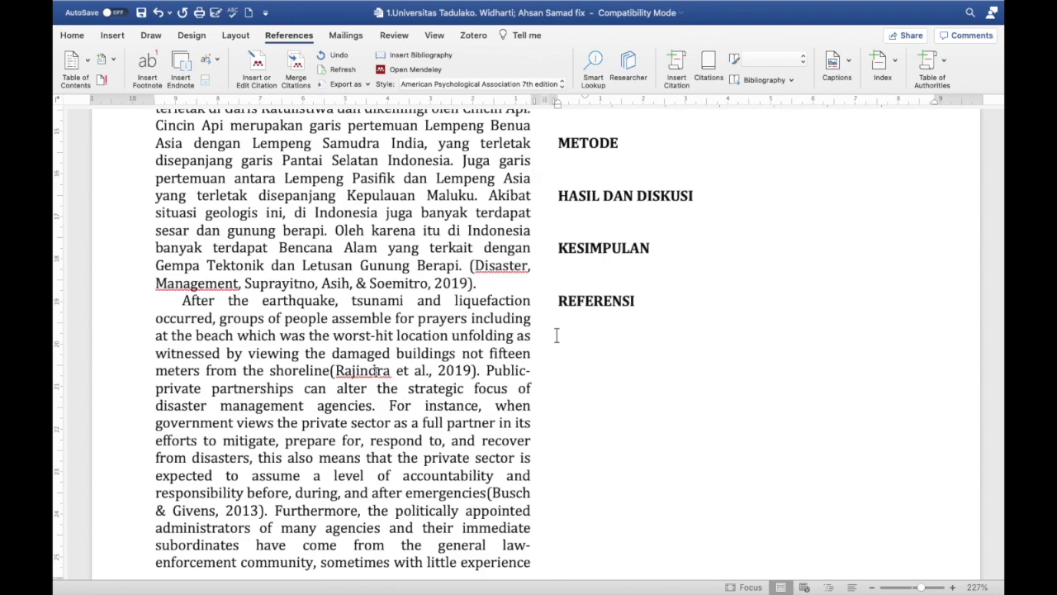
pyautogui.click(421, 371)
pyautogui.click(508, 493)
pyautogui.scroll(3, 527, 380)
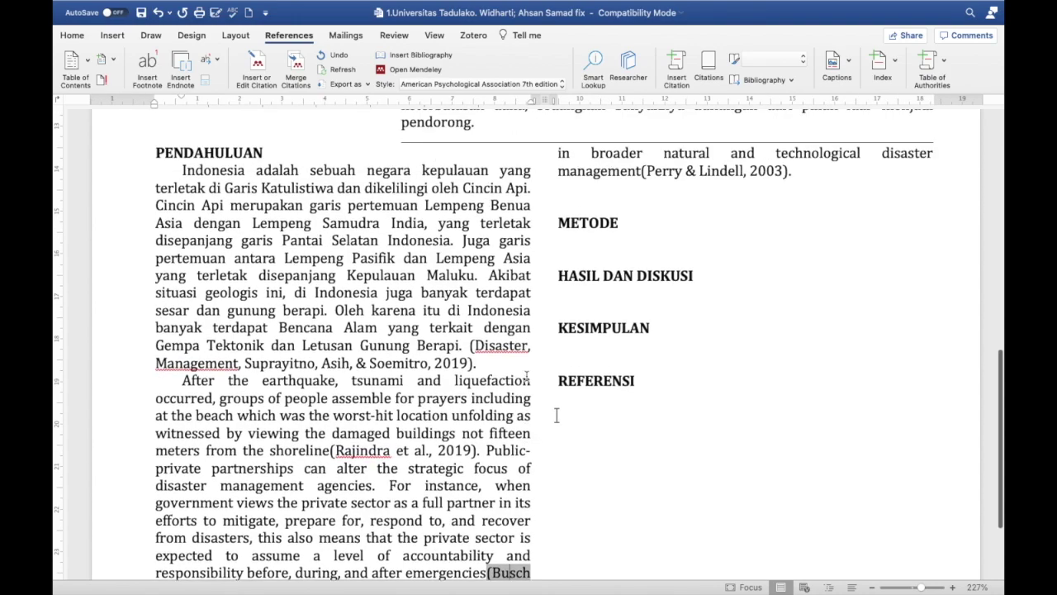
pyautogui.click(738, 178)
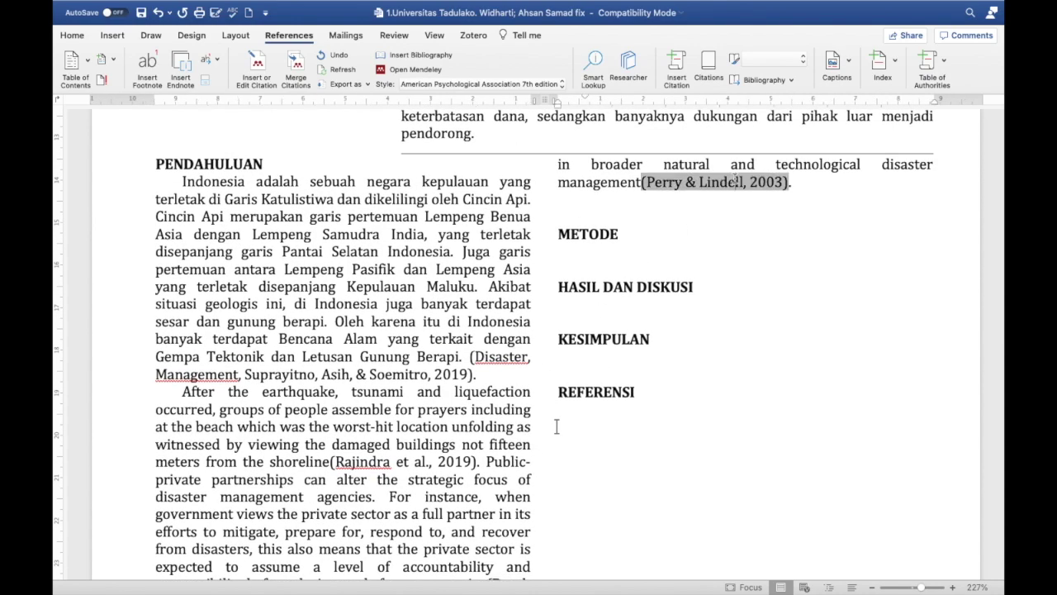
pyautogui.scroll(-3, 564, 340)
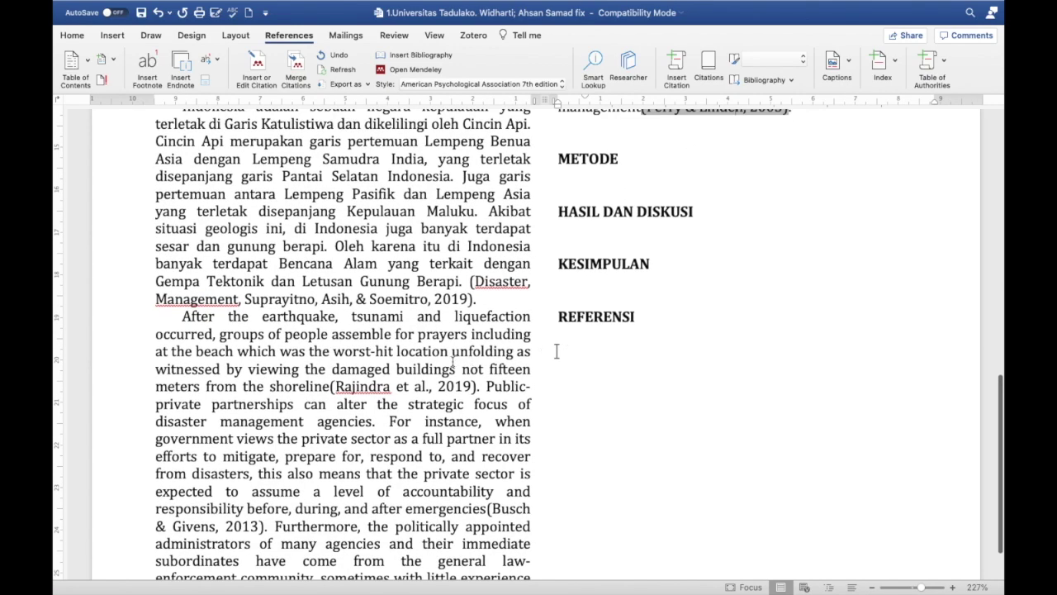
pyautogui.click(432, 383)
pyautogui.scroll(-3, 432, 383)
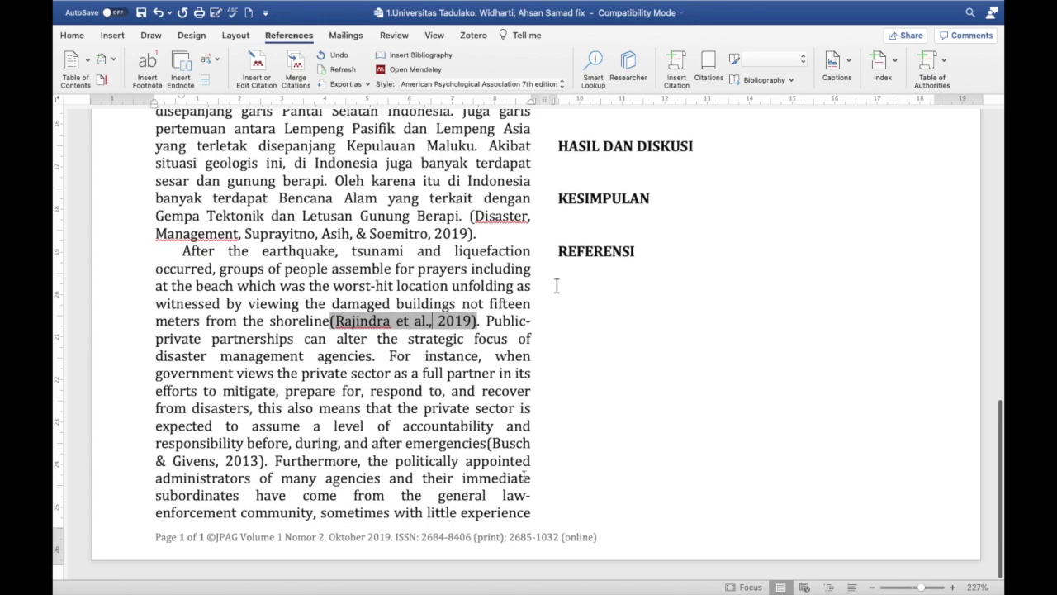
pyautogui.click(512, 446)
pyautogui.scroll(2, 511, 447)
pyautogui.scroll(2, 511, 451)
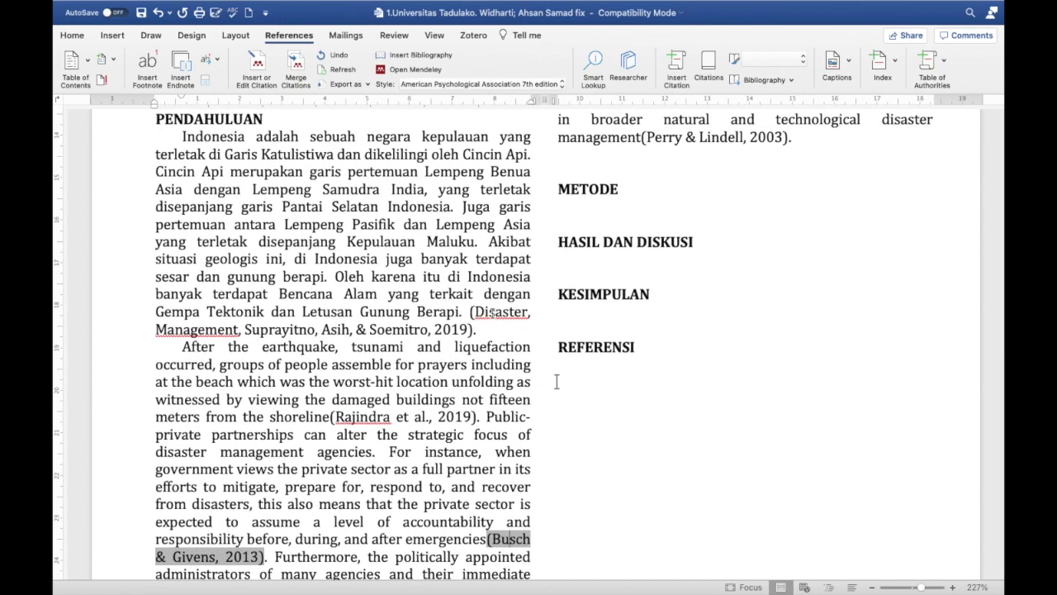
pyautogui.click(495, 312)
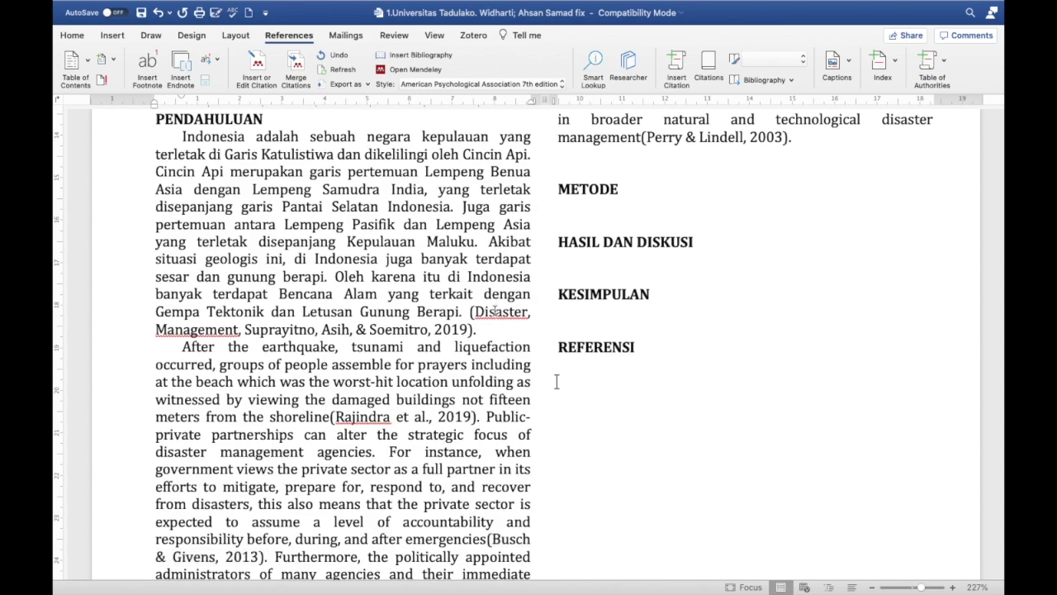
pyautogui.scroll(-3, 378, 327)
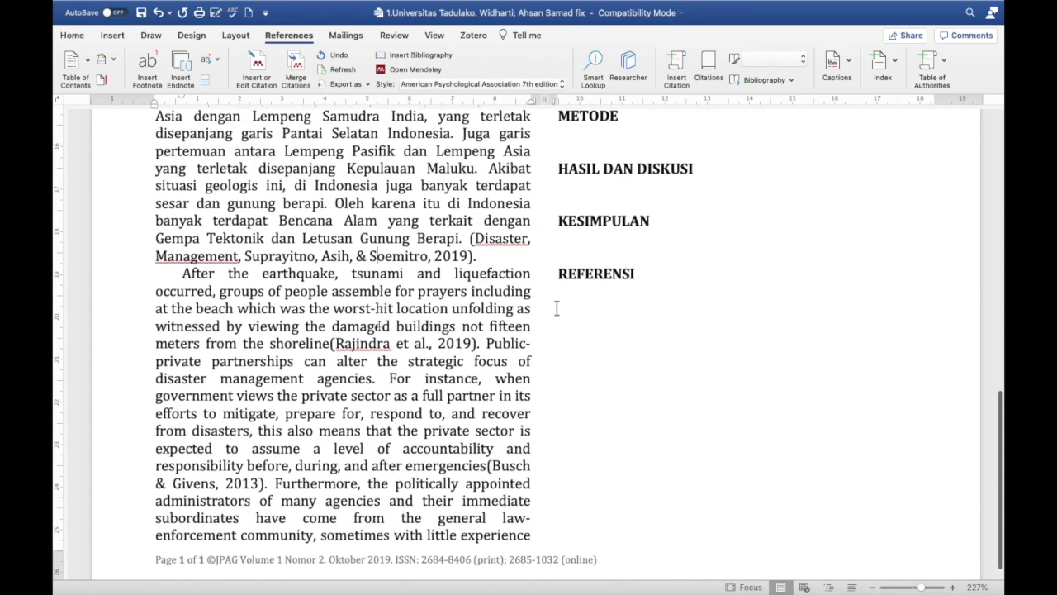
pyautogui.click(375, 343)
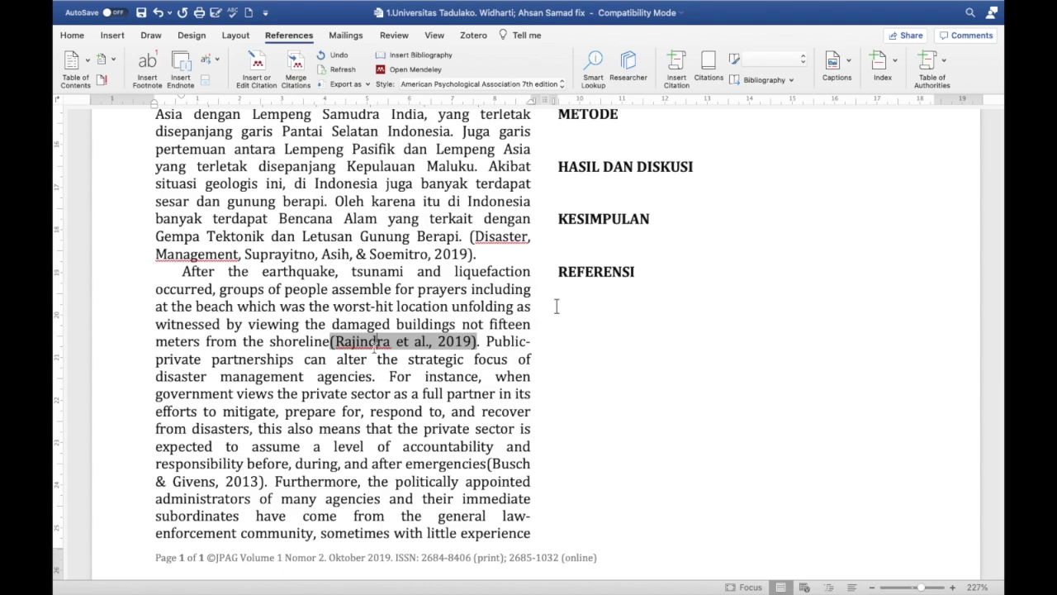
pyautogui.click(214, 485)
pyautogui.scroll(4, 214, 483)
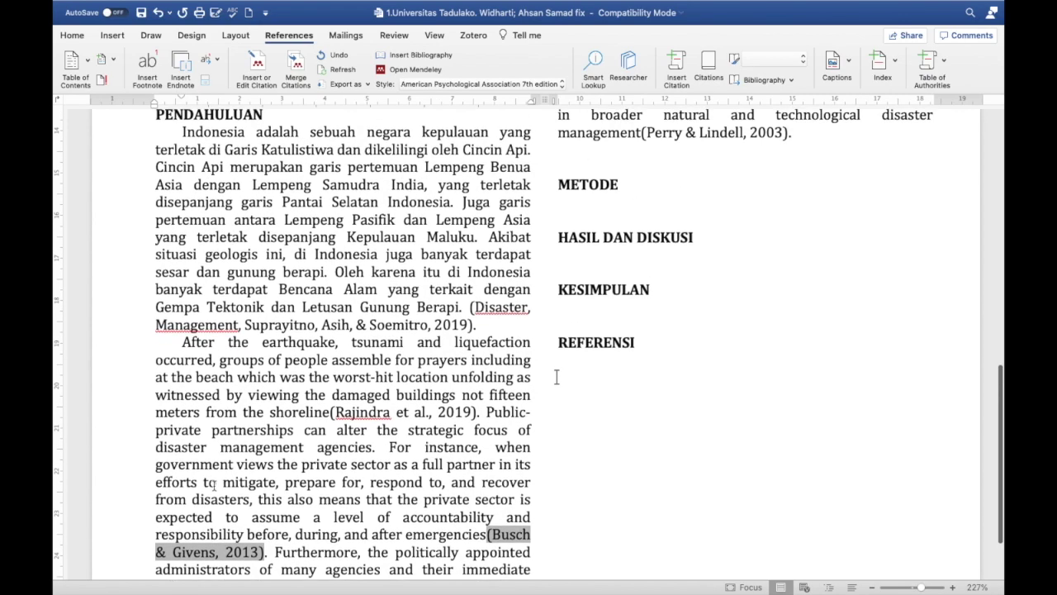
pyautogui.click(700, 159)
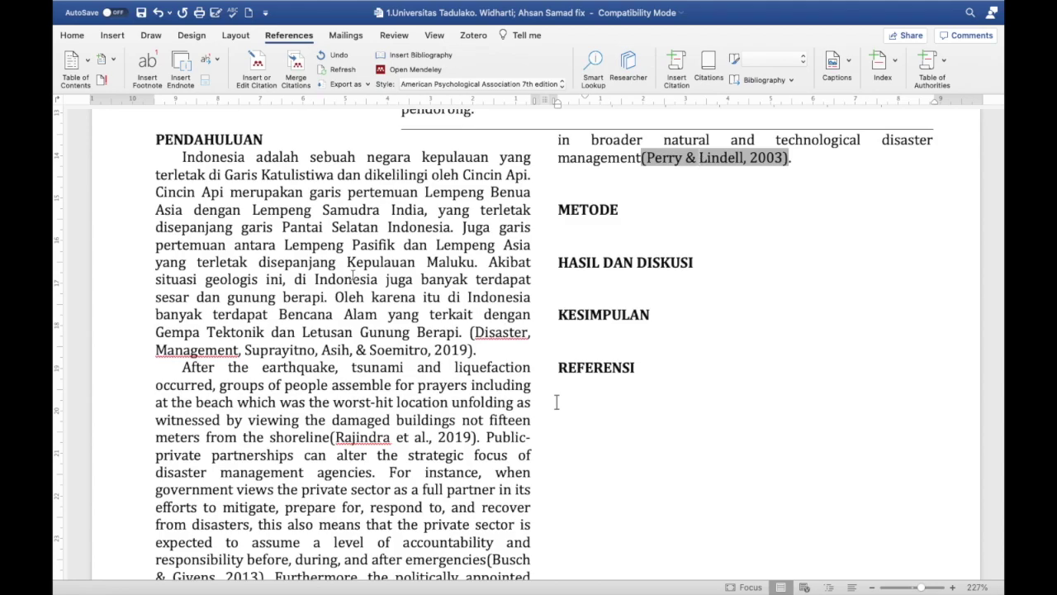
pyautogui.scroll(-3, 340, 275)
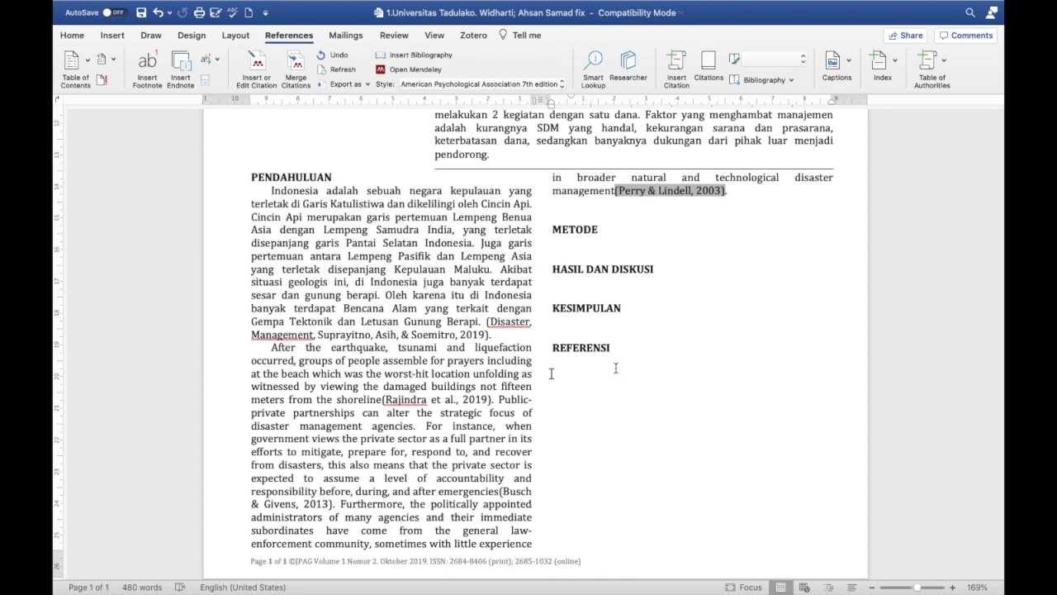
# Step: Add a new line under the REFERENSI heading and insert the Mendeley bibliography there
pyautogui.click(617, 350)
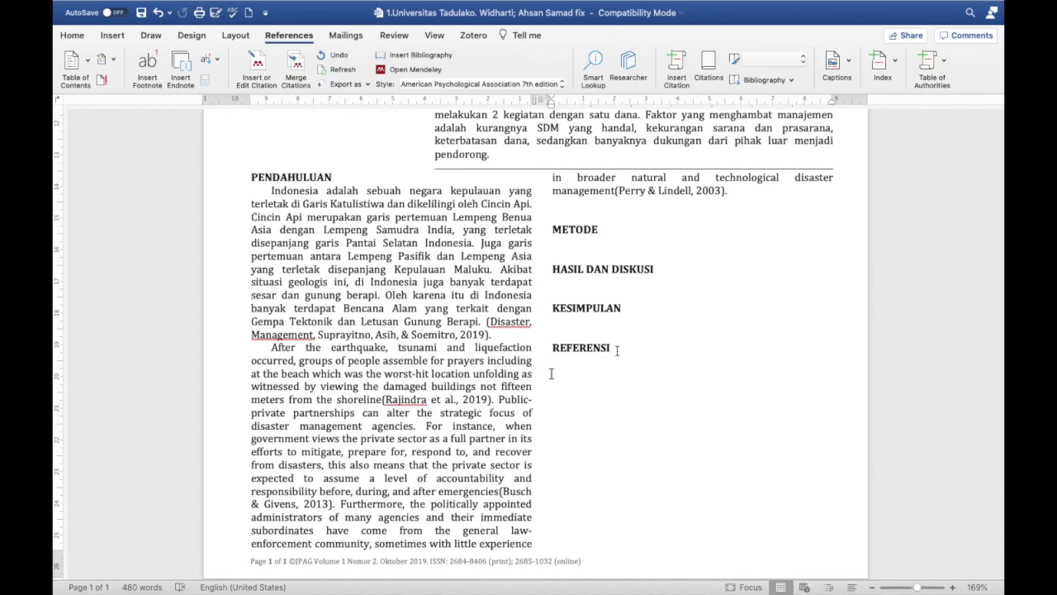
pyautogui.press('Return')
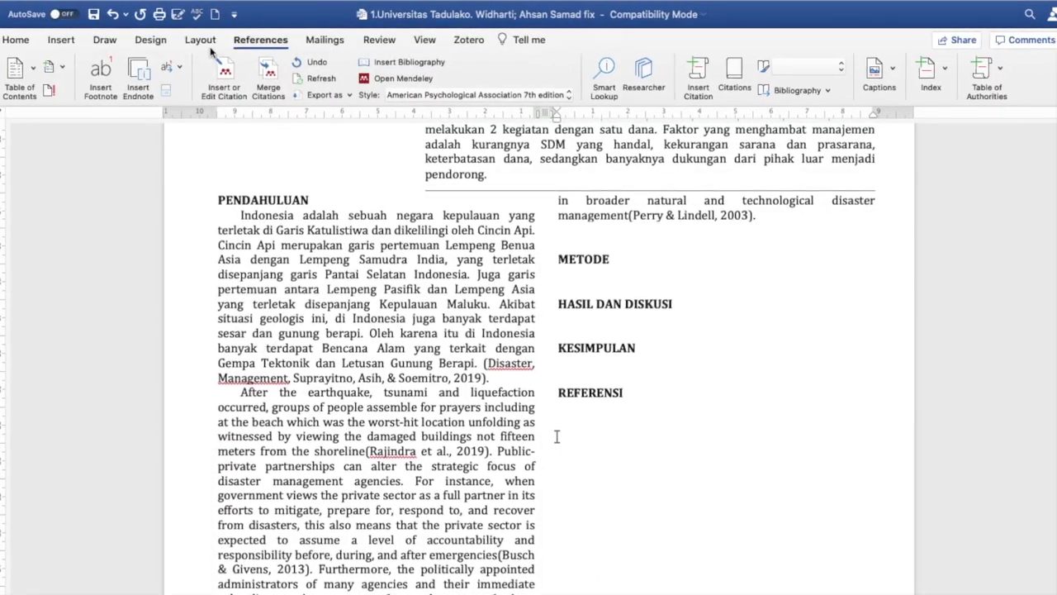
pyautogui.click(201, 41)
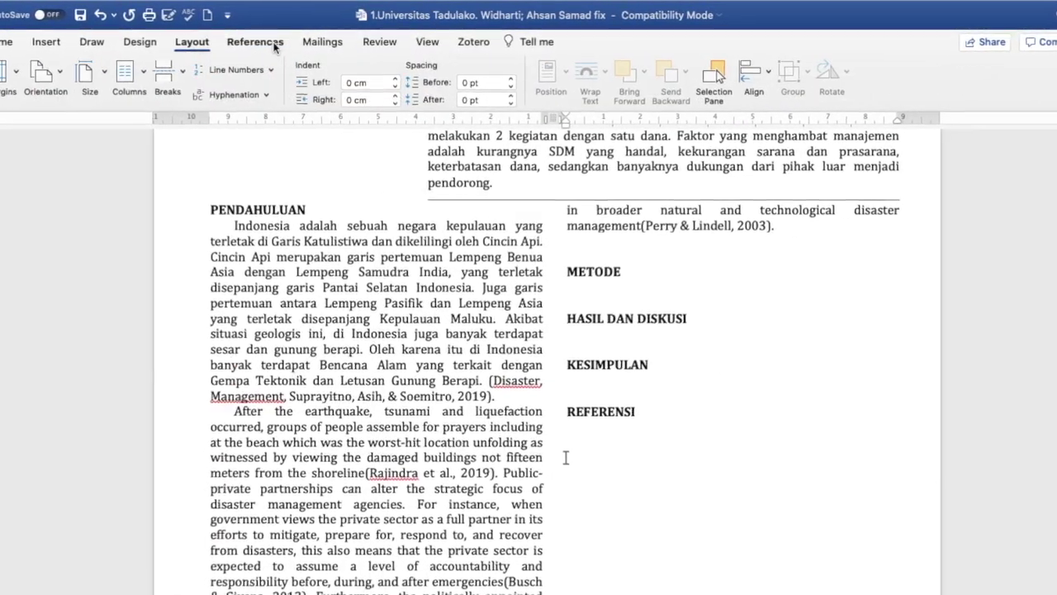
pyautogui.click(260, 41)
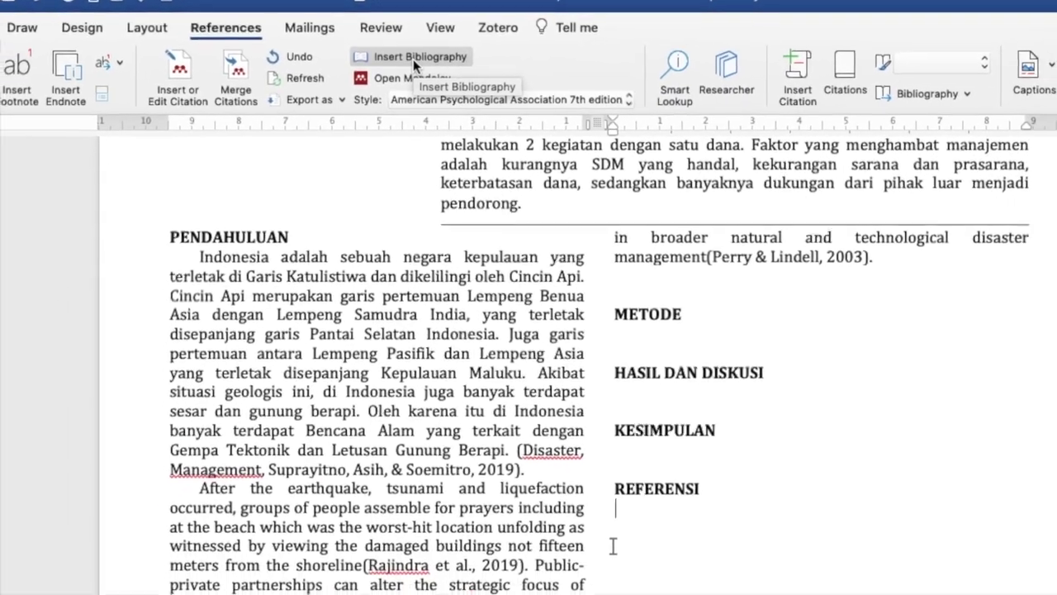
pyautogui.click(419, 77)
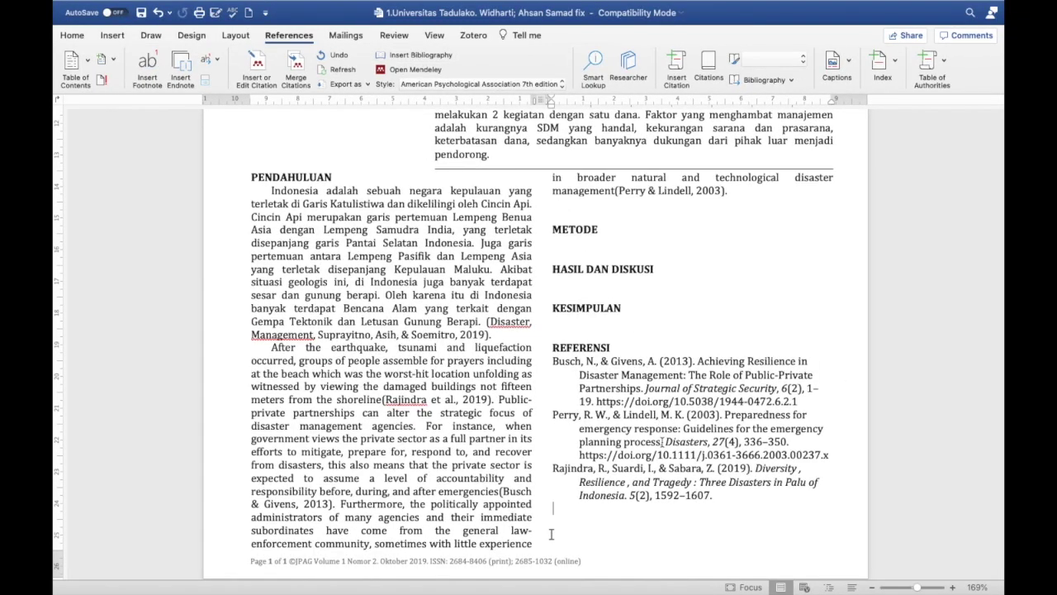
# Step: Examine the bibliography entries under REFERENSI and glance at the source records in Mendeley before returning to the Word article
pyautogui.click(655, 375)
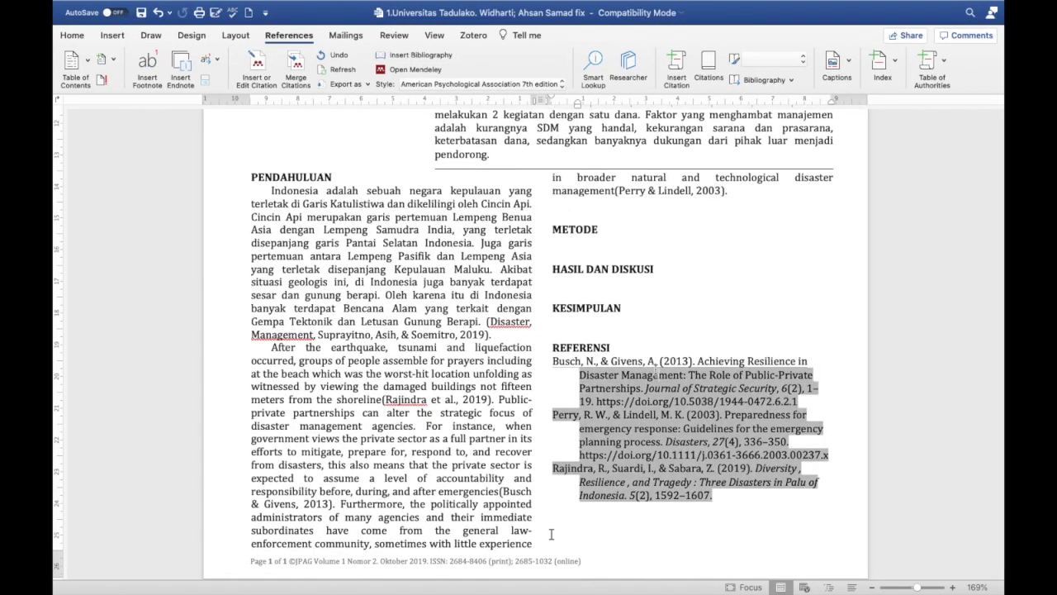
pyautogui.click(719, 504)
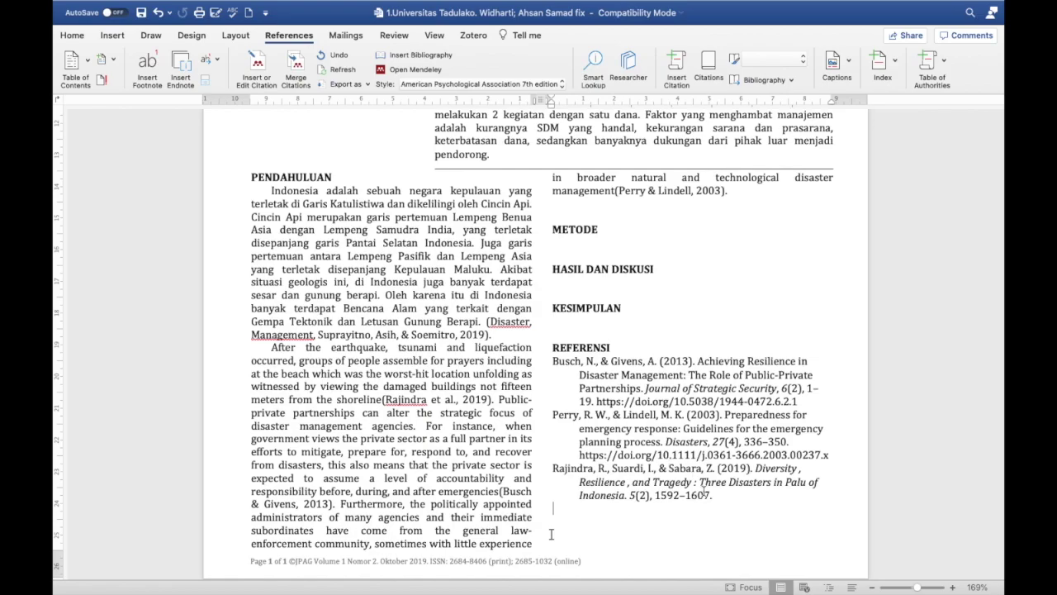
pyautogui.hotkey('ctrl', 'Left')
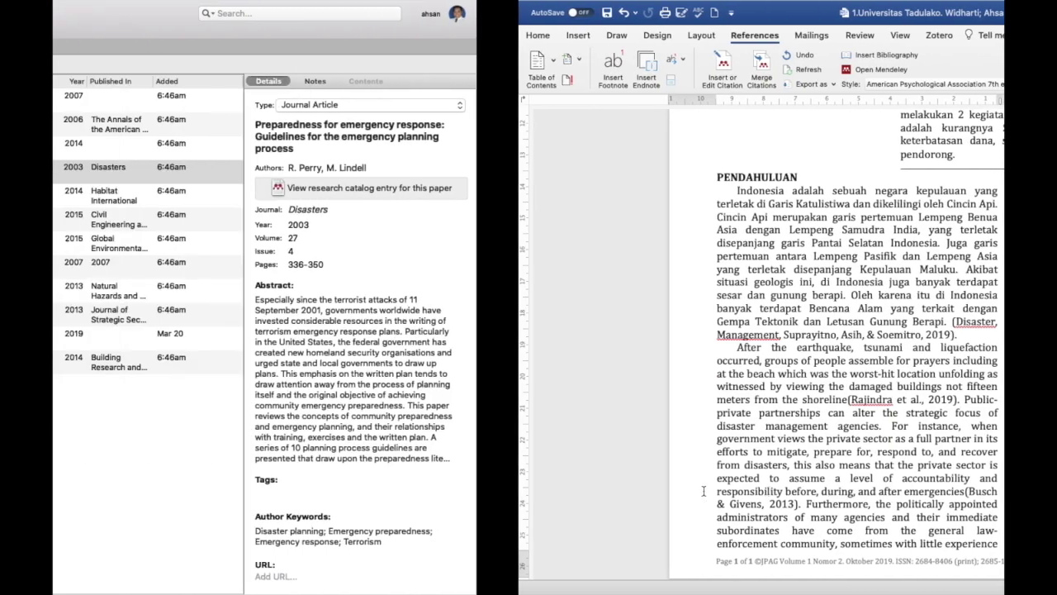
pyautogui.hotkey('ctrl', 'Right')
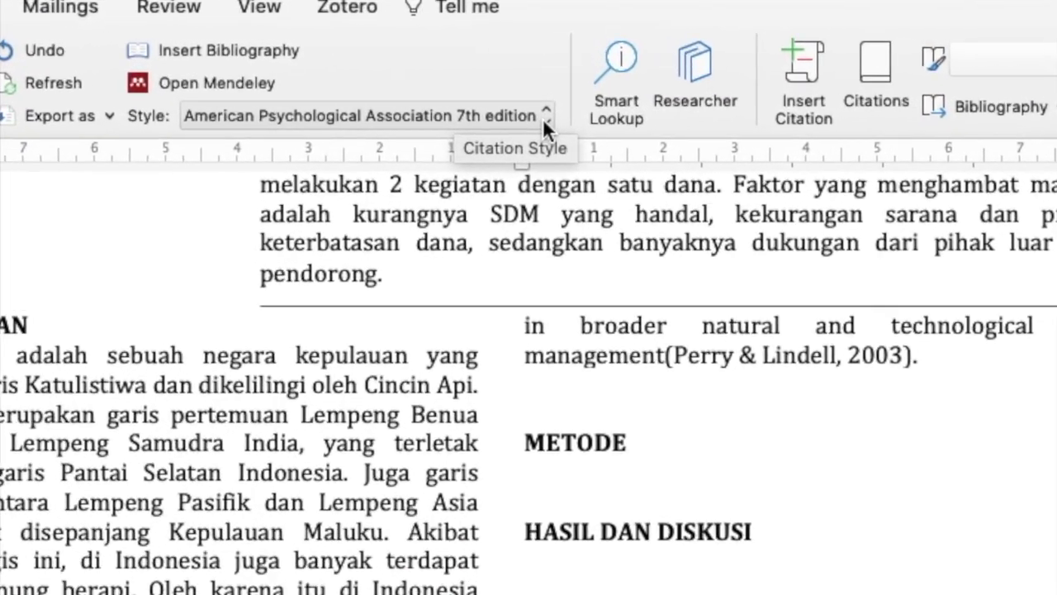
# Step: Change the Mendeley citation style to IEEE and check the citation after "shoreline"
pyautogui.click(553, 96)
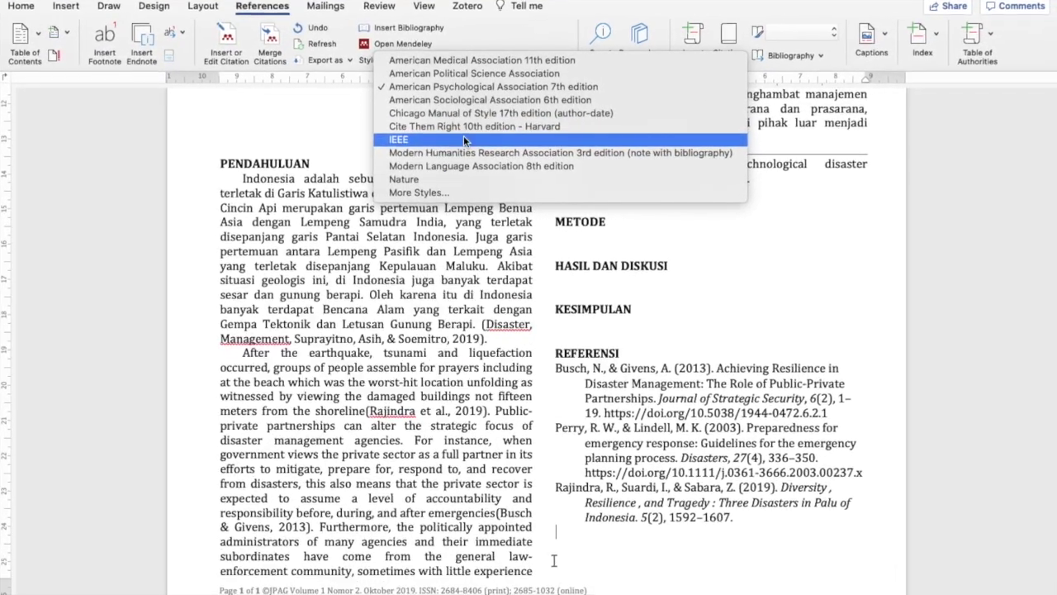
pyautogui.click(473, 171)
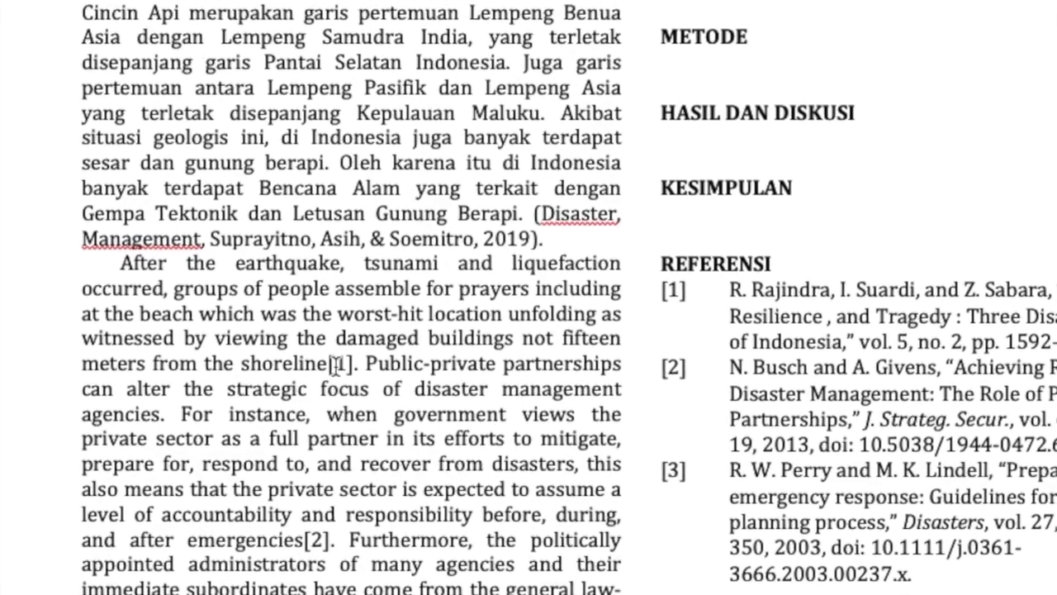
pyautogui.click(338, 364)
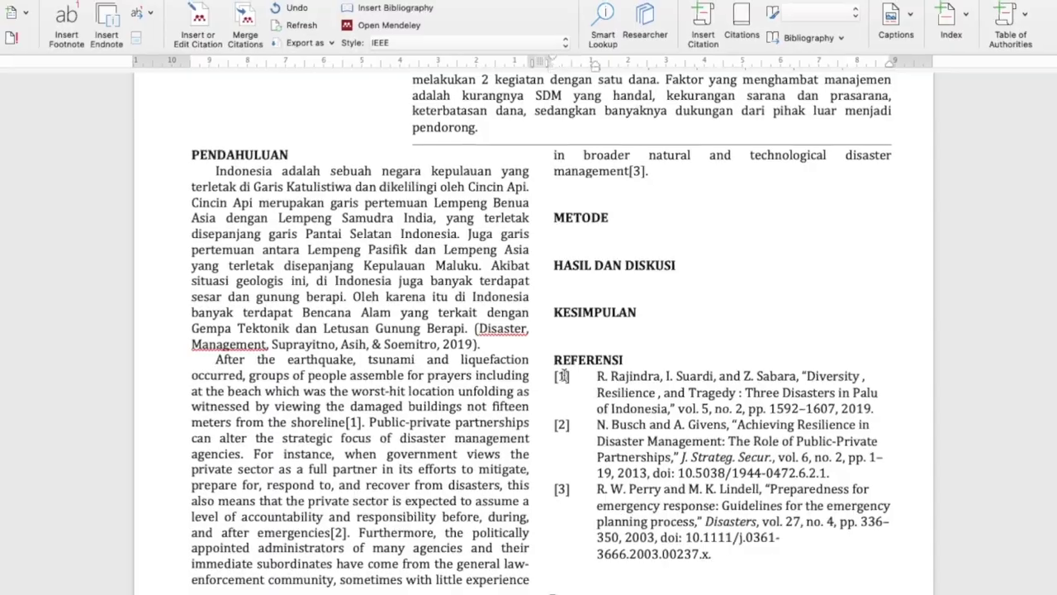
# Step: Change the Mendeley citation style to Cite Them Right 10th edition - Harvard and check the last in-text citation and the bibliography
pyautogui.click(565, 42)
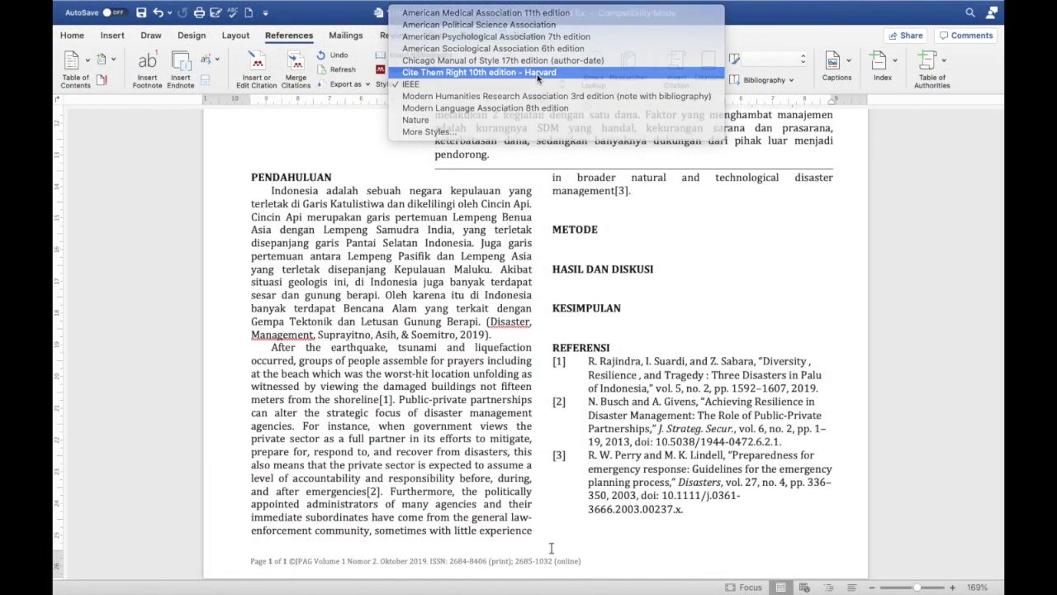
pyautogui.click(538, 73)
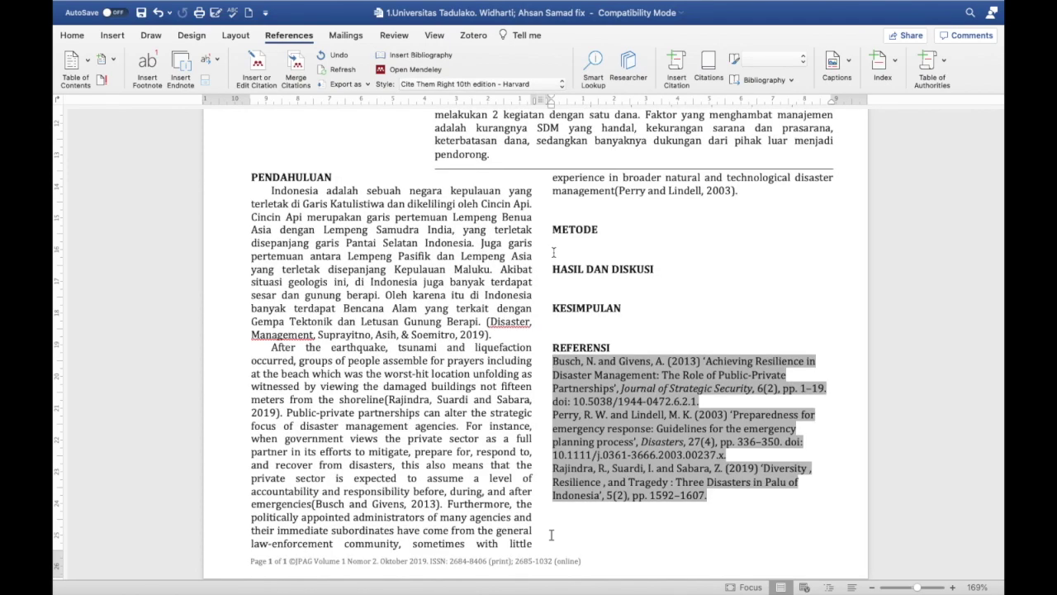
pyautogui.click(677, 198)
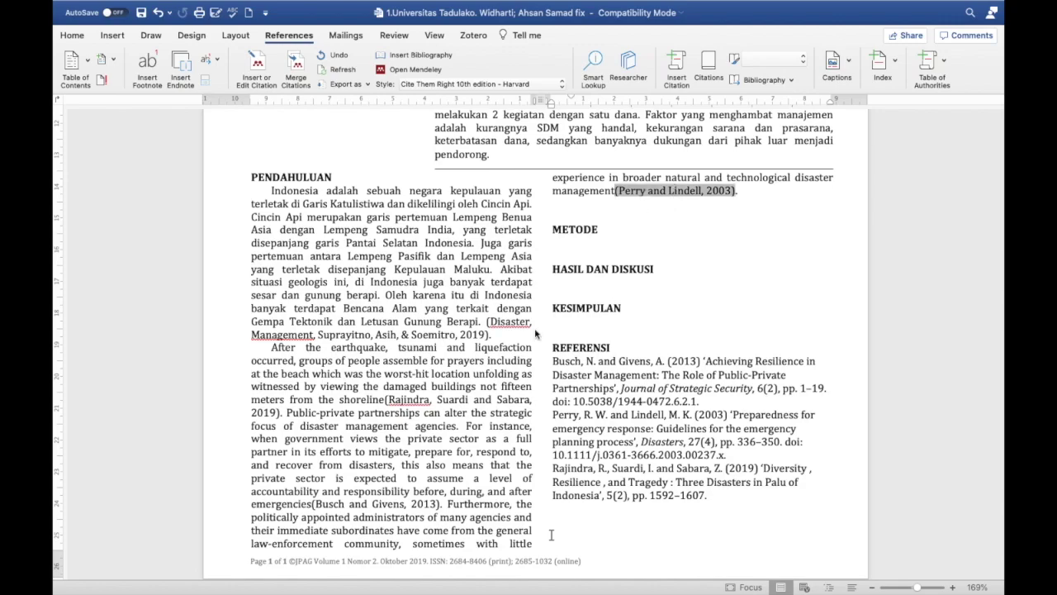
pyautogui.click(592, 428)
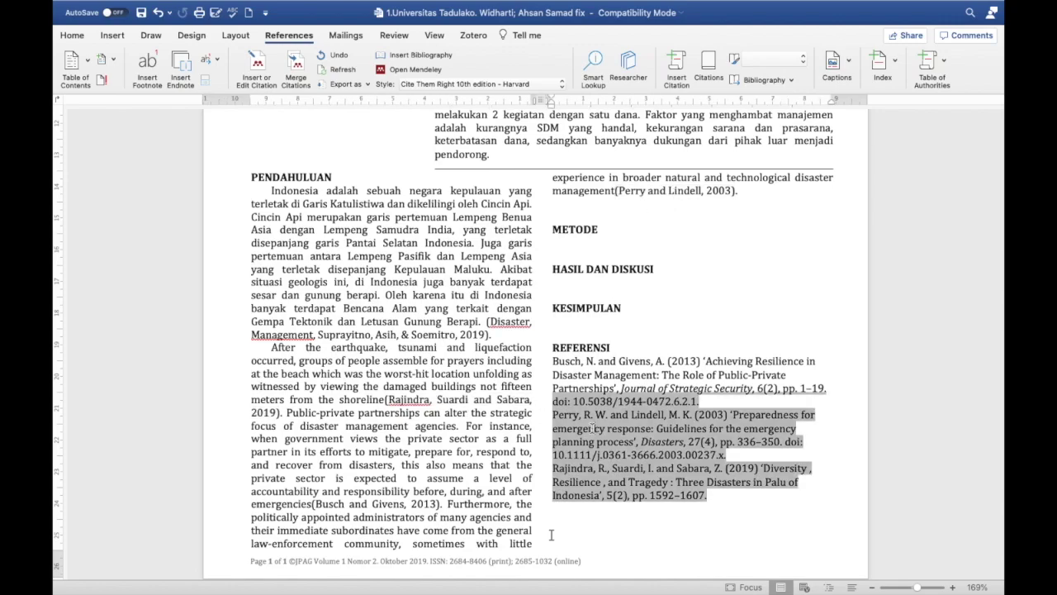
# Step: Change the Mendeley citation style to American Sociological Association 6th edition
pyautogui.click(561, 84)
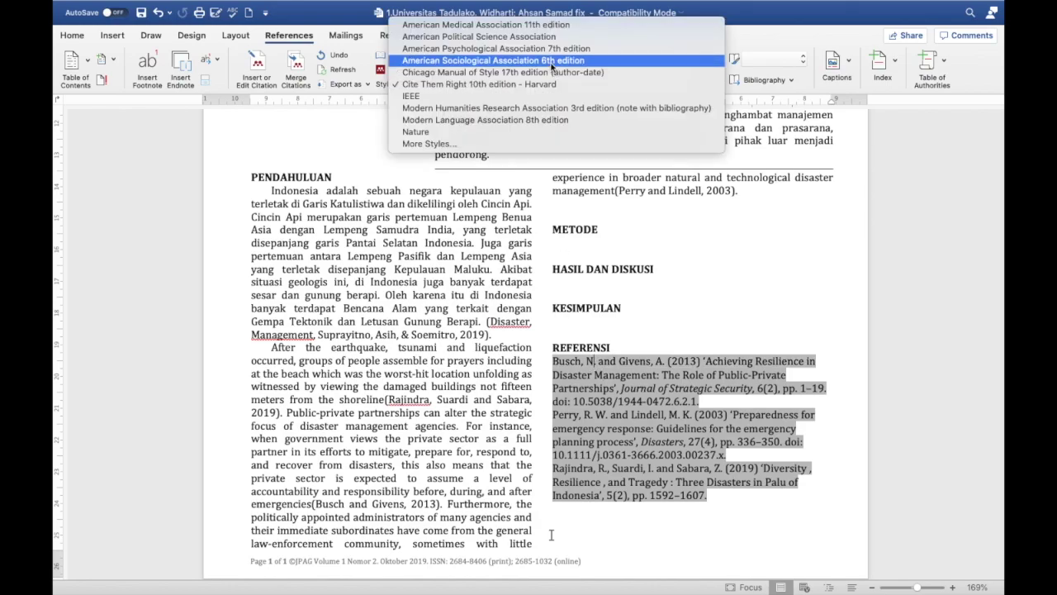
pyautogui.click(552, 62)
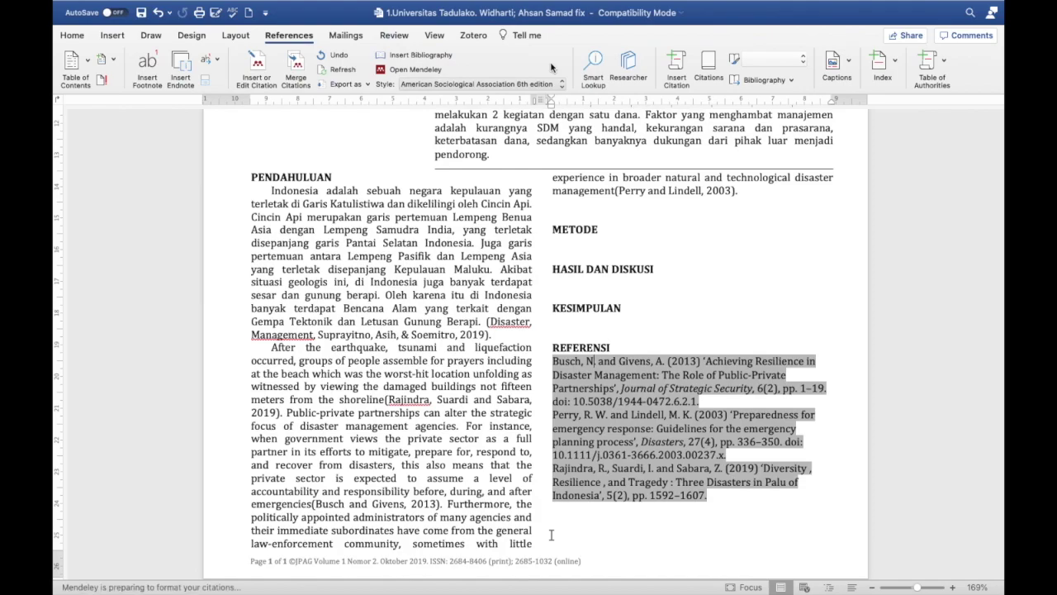
# Step: Examine the reformatted bibliography under REFERENSI and the in-text citation after "shoreline"
pyautogui.scroll(5, 575, 295)
pyautogui.scroll(-10, 576, 295)
pyautogui.scroll(-1, 577, 296)
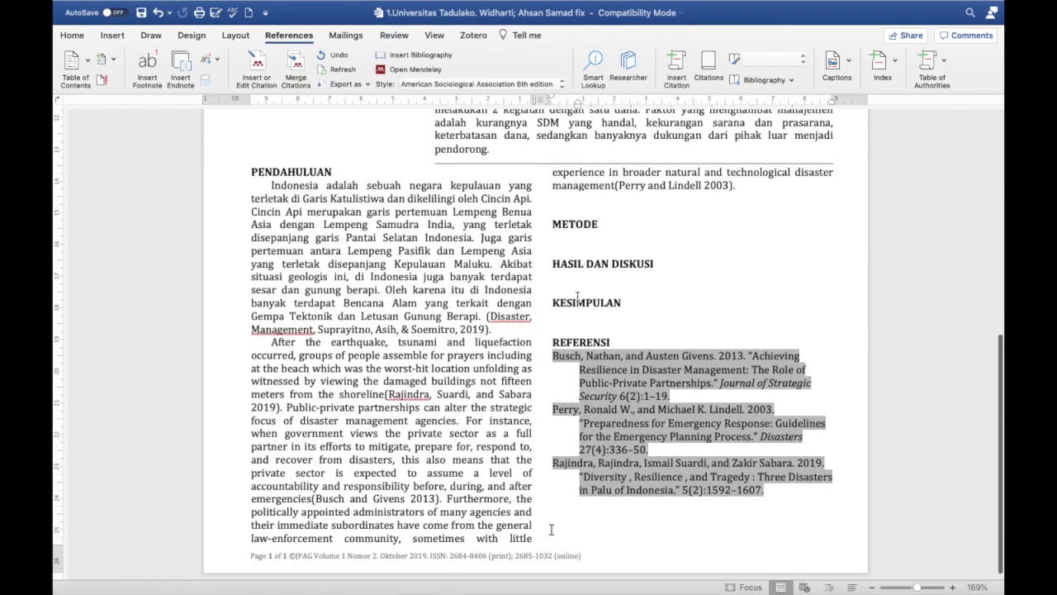
pyautogui.click(415, 394)
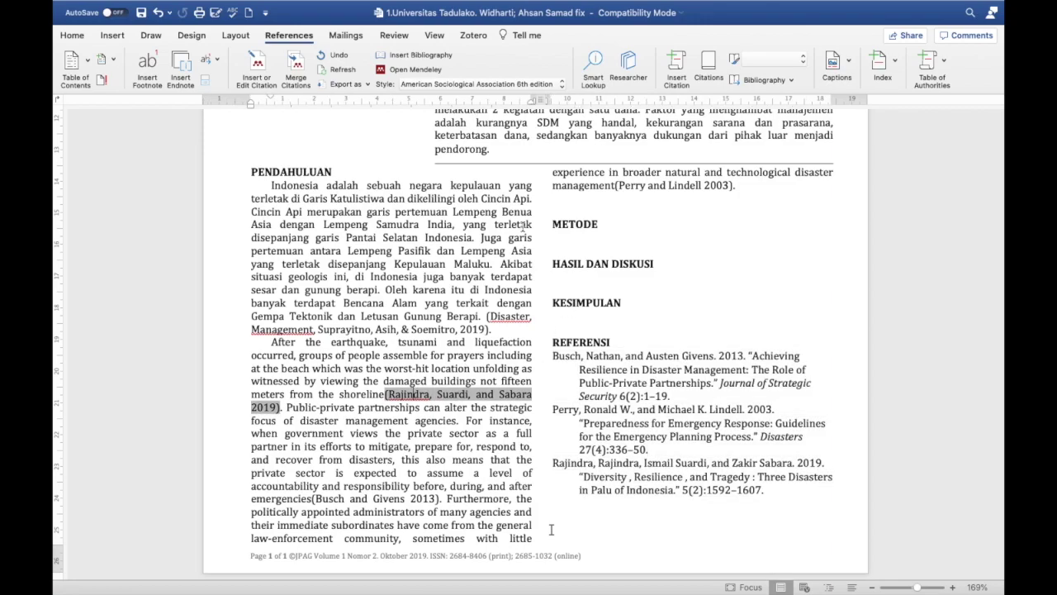
# Step: Change the Mendeley citation style to American Psychological Association 7th edition and review the article's in-text citations and bibliography
pyautogui.click(523, 86)
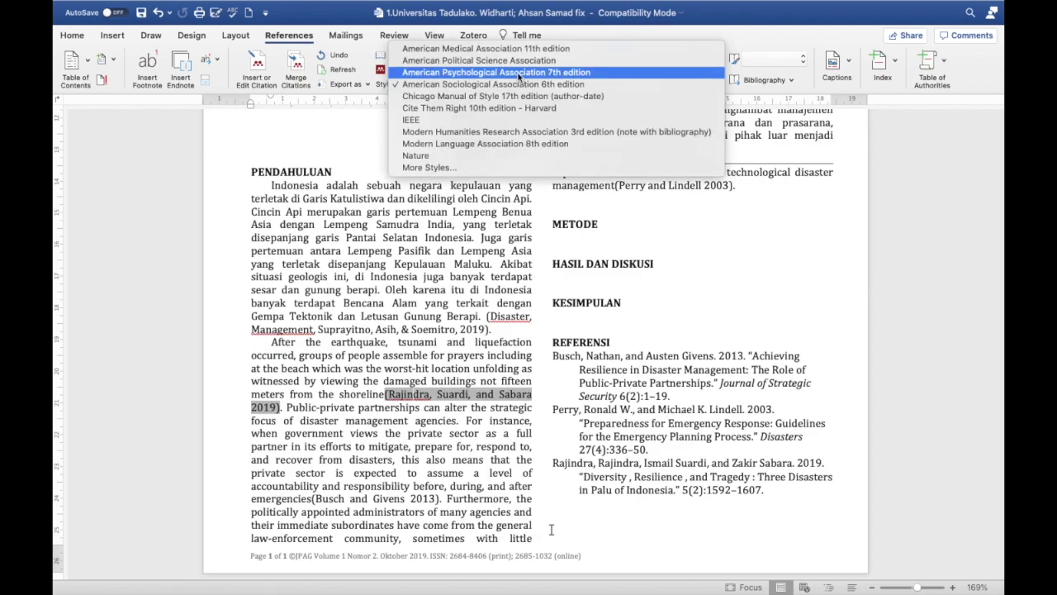
pyautogui.click(519, 74)
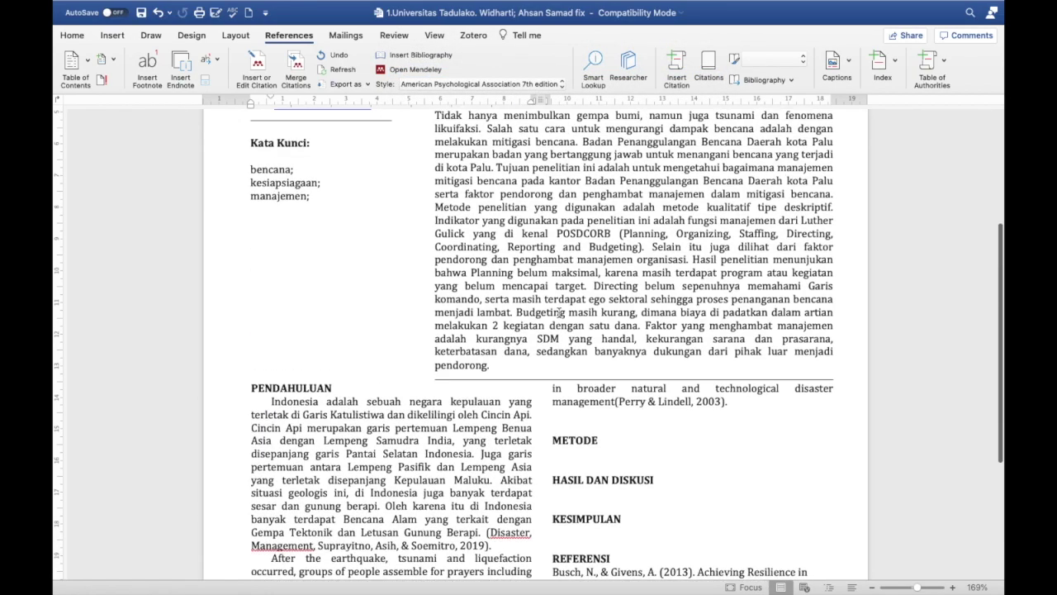
pyautogui.scroll(-3, 558, 317)
pyautogui.scroll(-5, 559, 312)
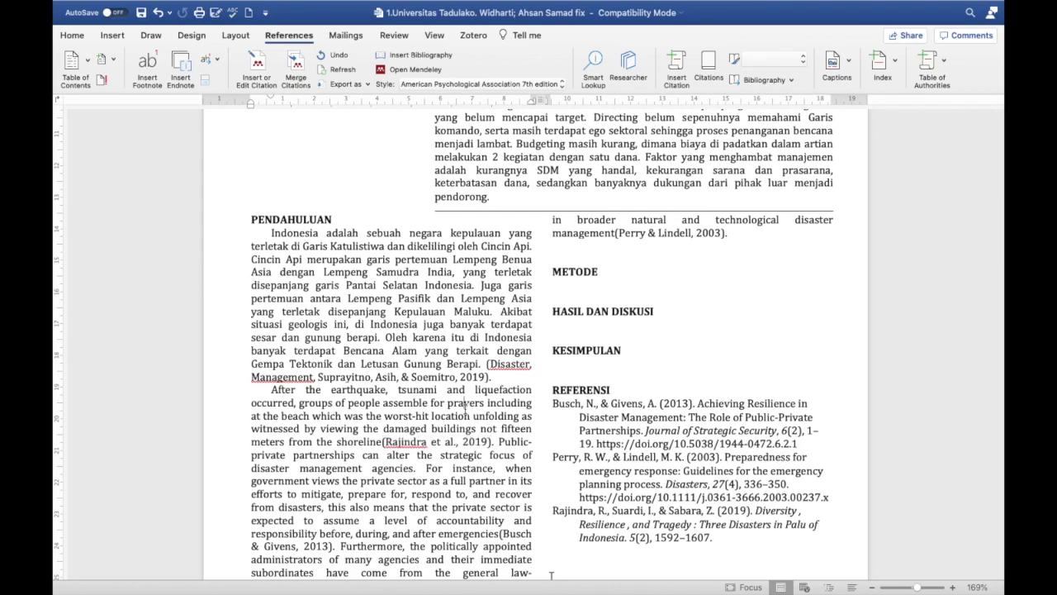
pyautogui.scroll(5, 465, 405)
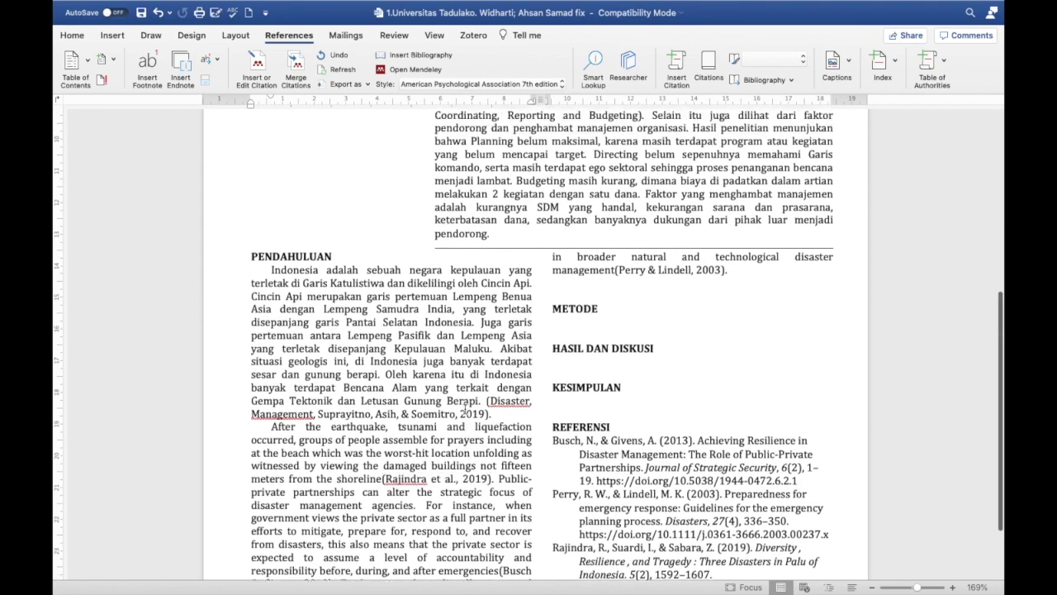
pyautogui.scroll(1, 465, 408)
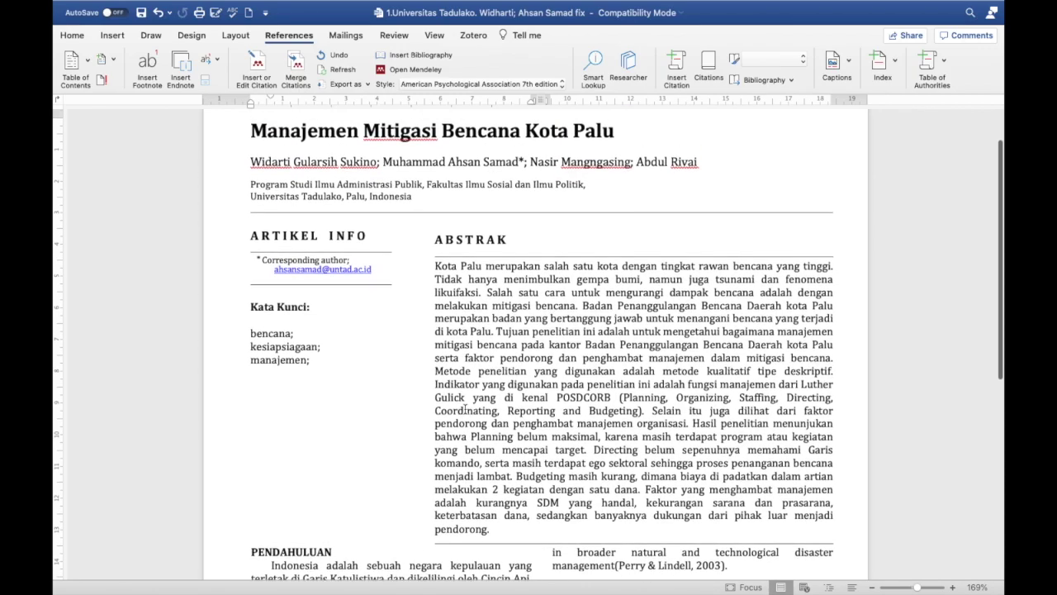
pyautogui.scroll(-5, 465, 408)
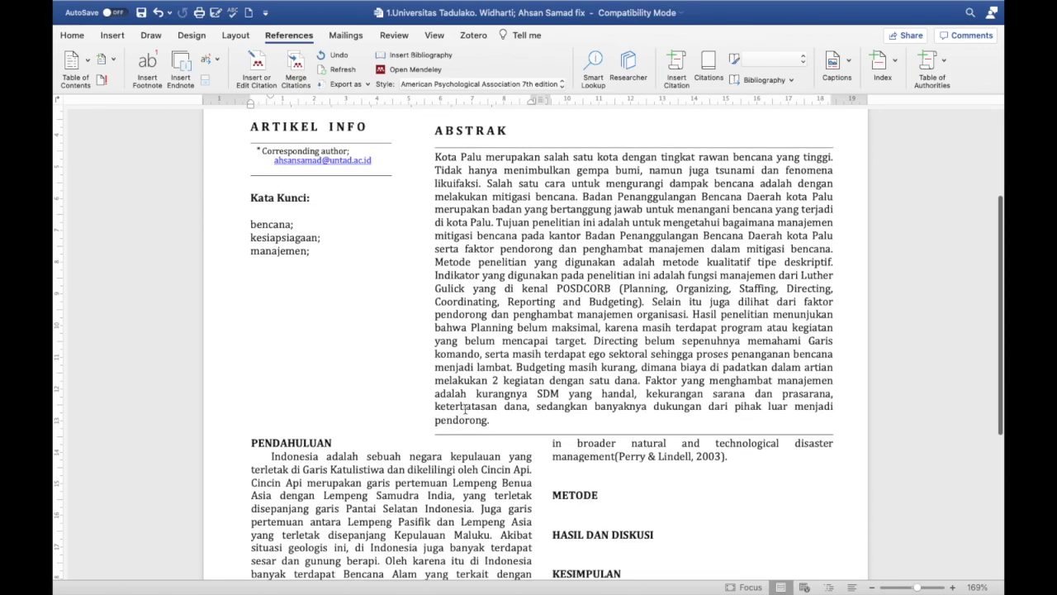